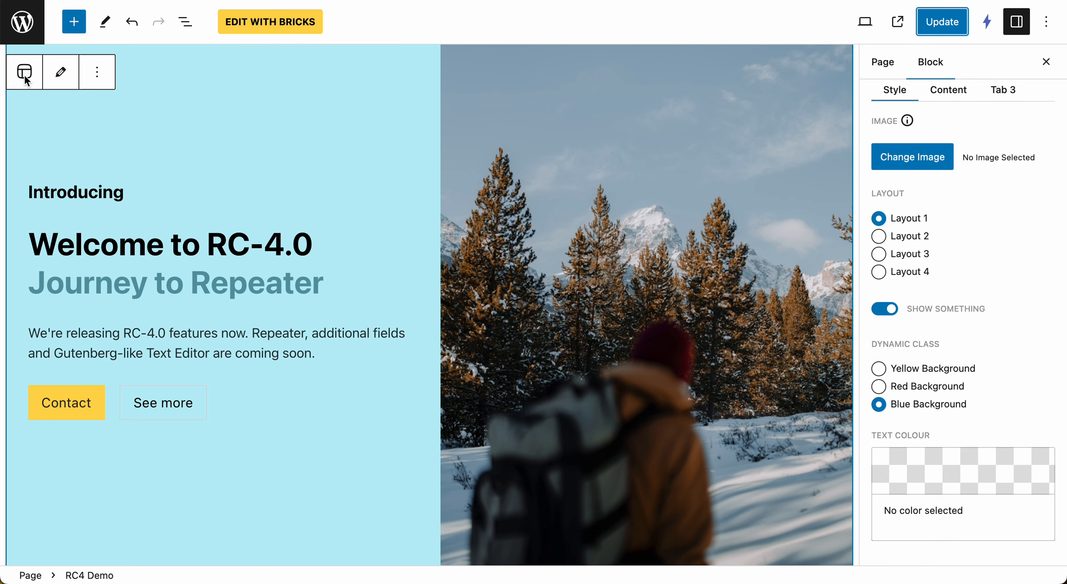
# - Look through the My Landing Bundles blocks available for insertion
pyautogui.click(75, 23)
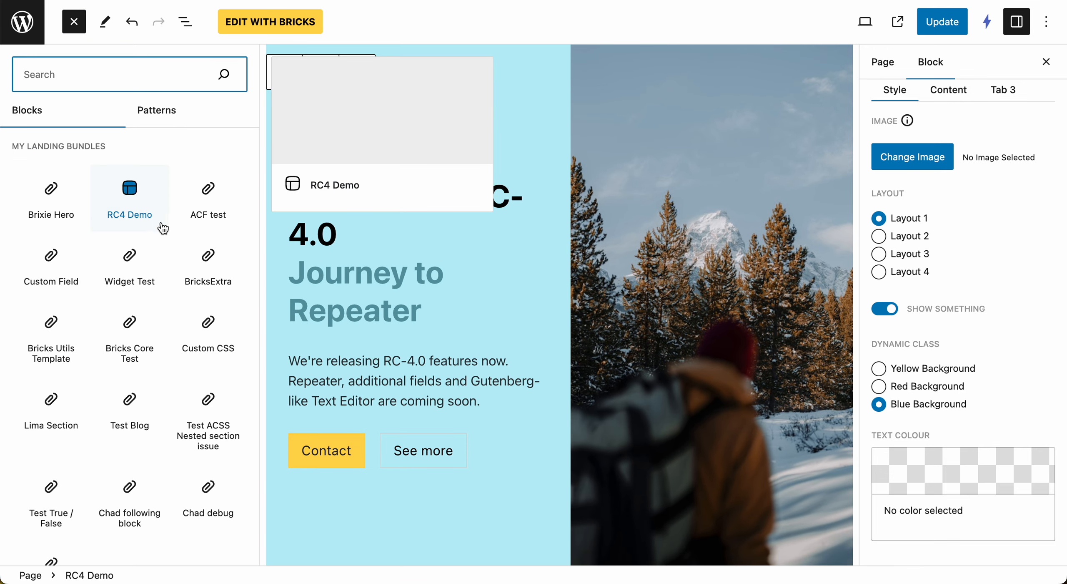
pyautogui.click(75, 23)
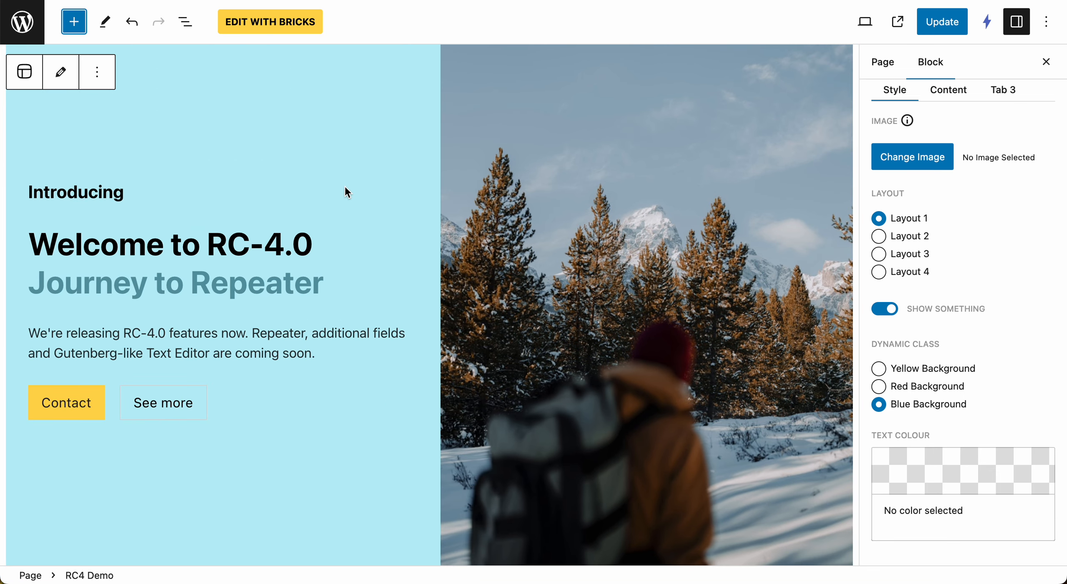
# - Examine the RC4 Demo block's ACF, Meta Box and Visibility settings in edit mode, and return to the block preview
pyautogui.click(60, 73)
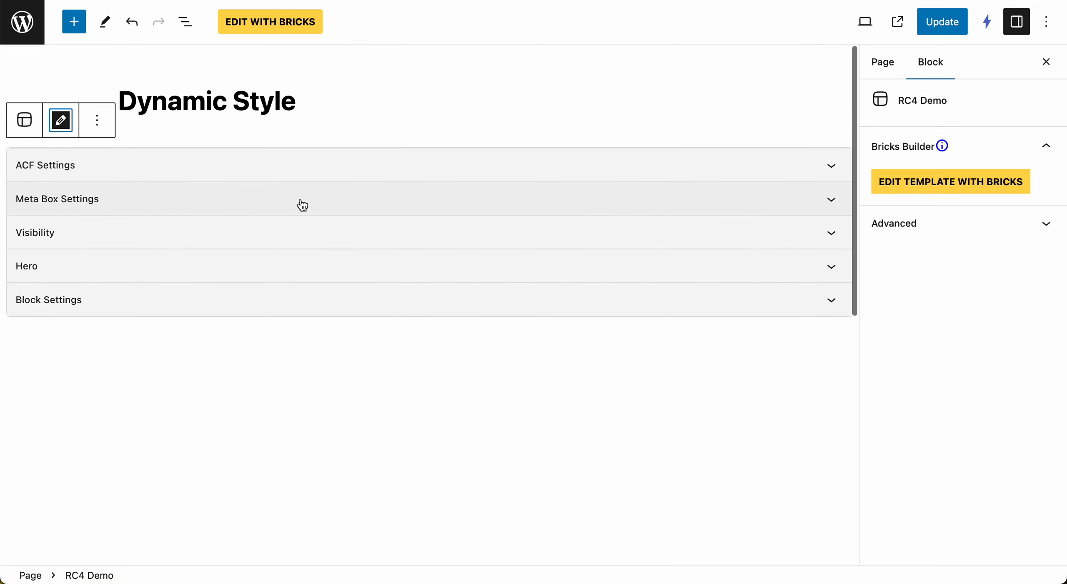
pyautogui.click(310, 167)
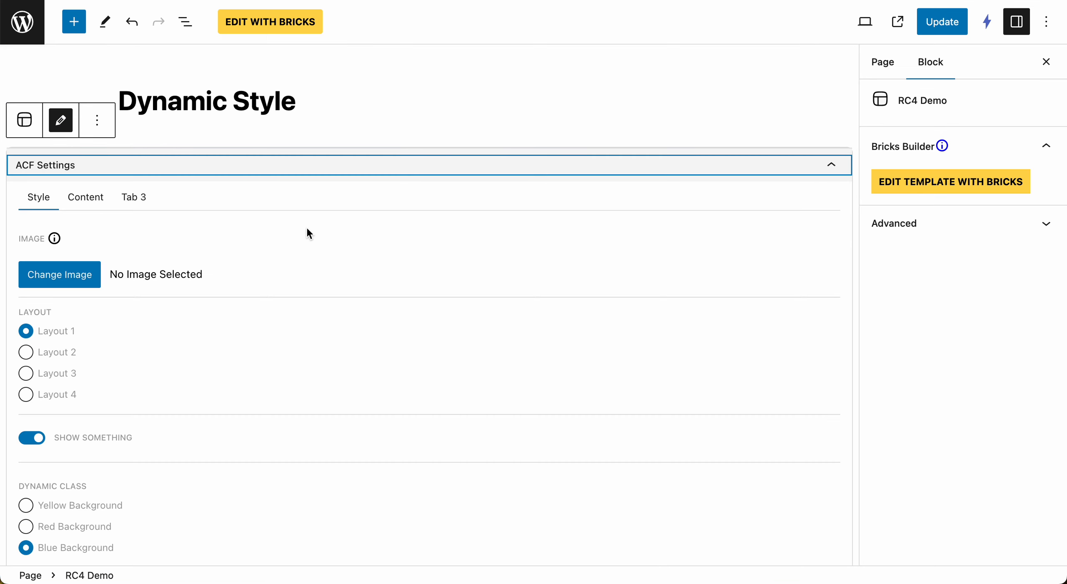
pyautogui.scroll(-2, 317, 200)
pyautogui.click(369, 93)
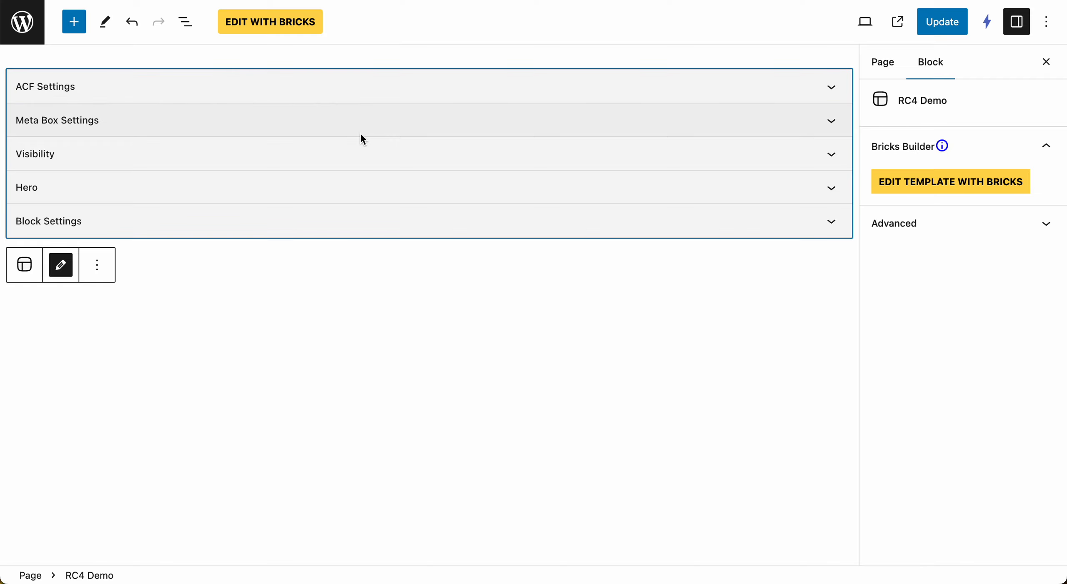
pyautogui.click(367, 125)
pyautogui.scroll(-5, 364, 224)
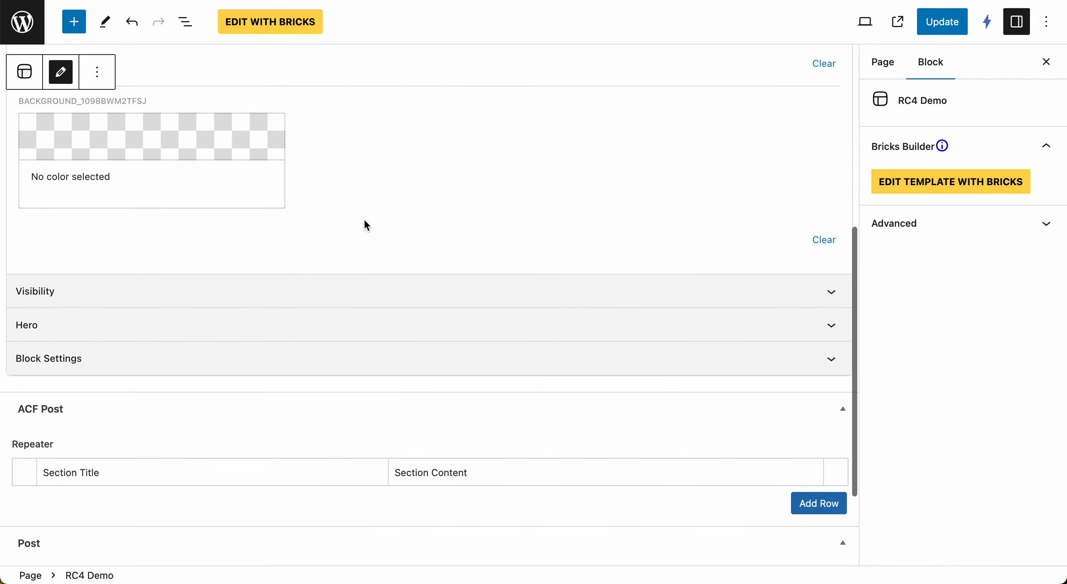
pyautogui.click(347, 315)
pyautogui.scroll(-3, 347, 365)
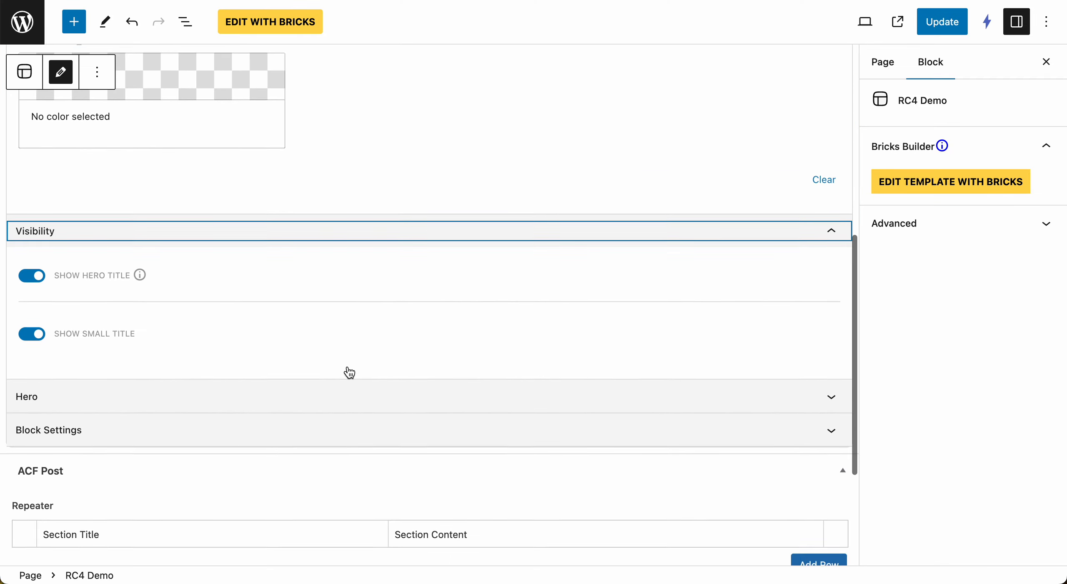
pyautogui.scroll(10, 347, 366)
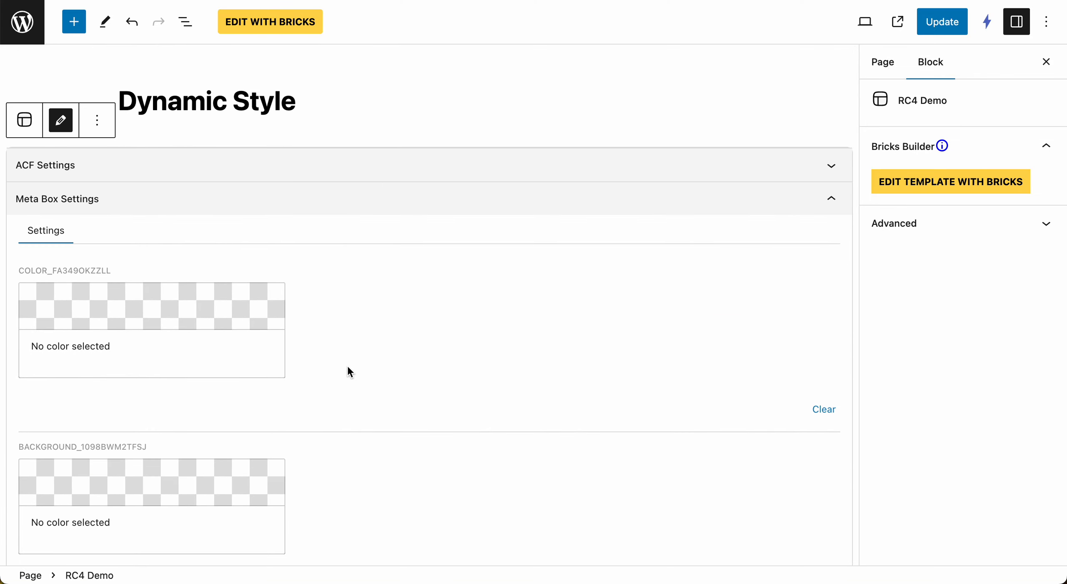
pyautogui.click(61, 121)
pyautogui.scroll(-2, 326, 333)
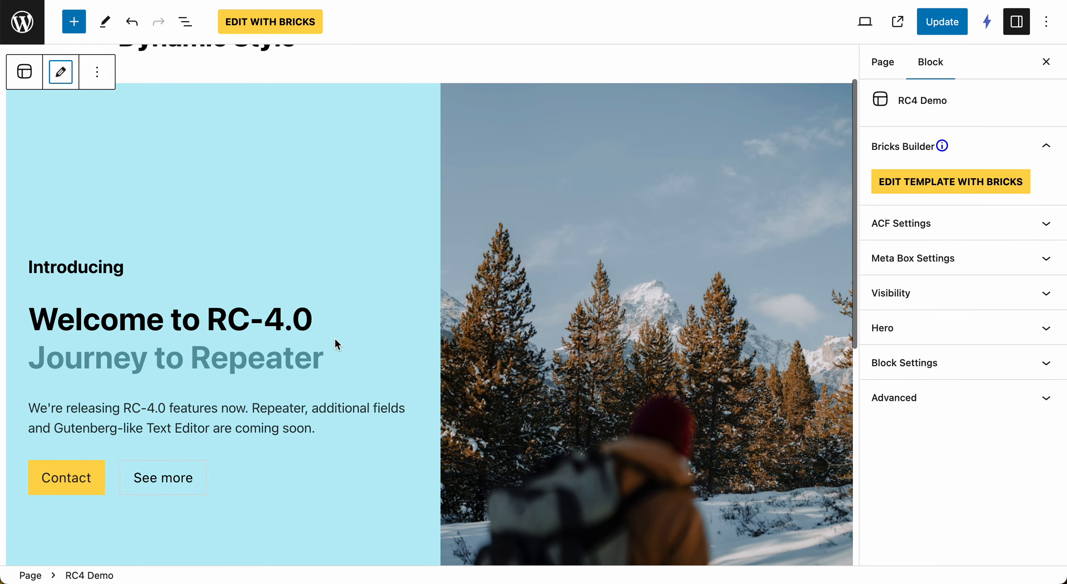
pyautogui.scroll(-1, 353, 272)
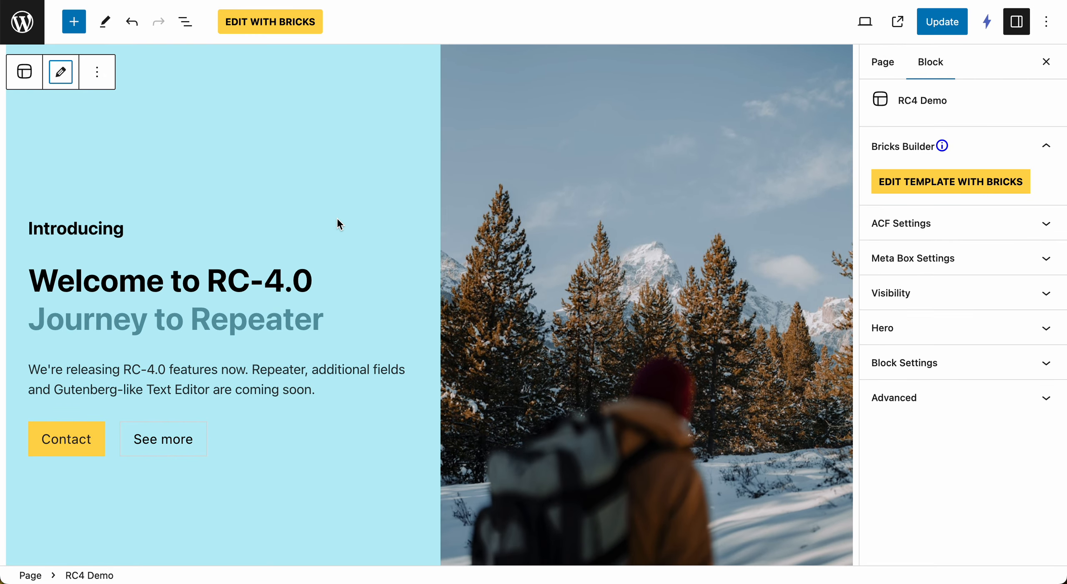
# - View the media library from the hero image without choosing a file
pyautogui.click(474, 200)
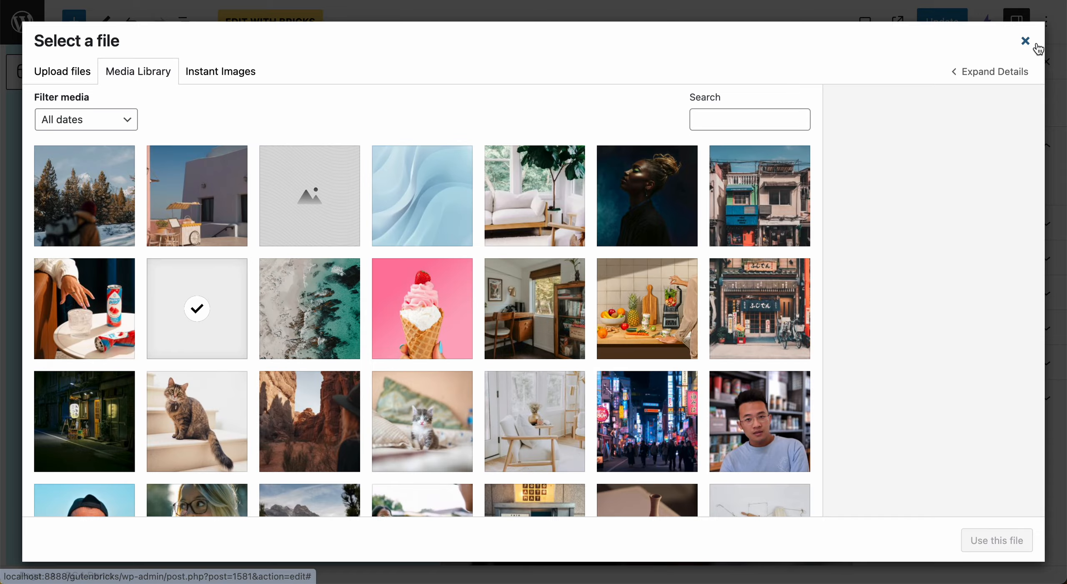
pyautogui.click(1026, 41)
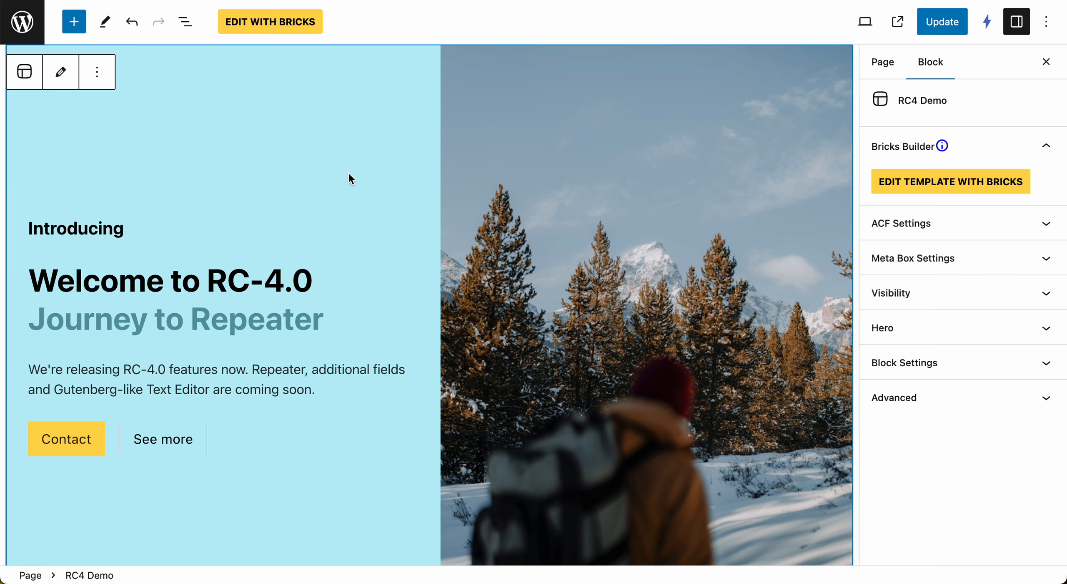
# - Set the RC4 Demo block's layout to Layout 2 in its ACF settings
pyautogui.click(910, 216)
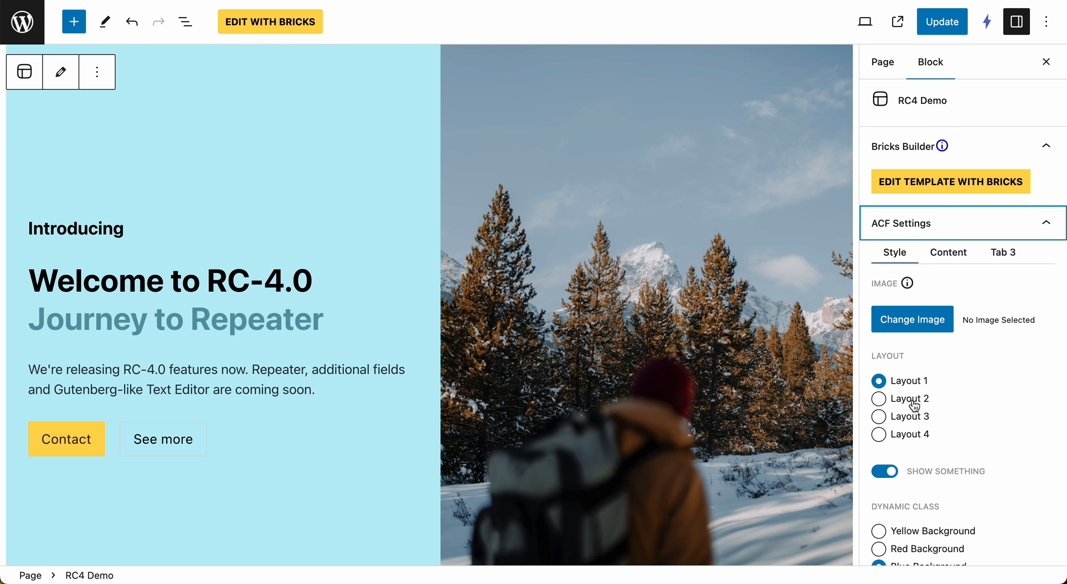
pyautogui.scroll(-5, 915, 405)
pyautogui.click(917, 291)
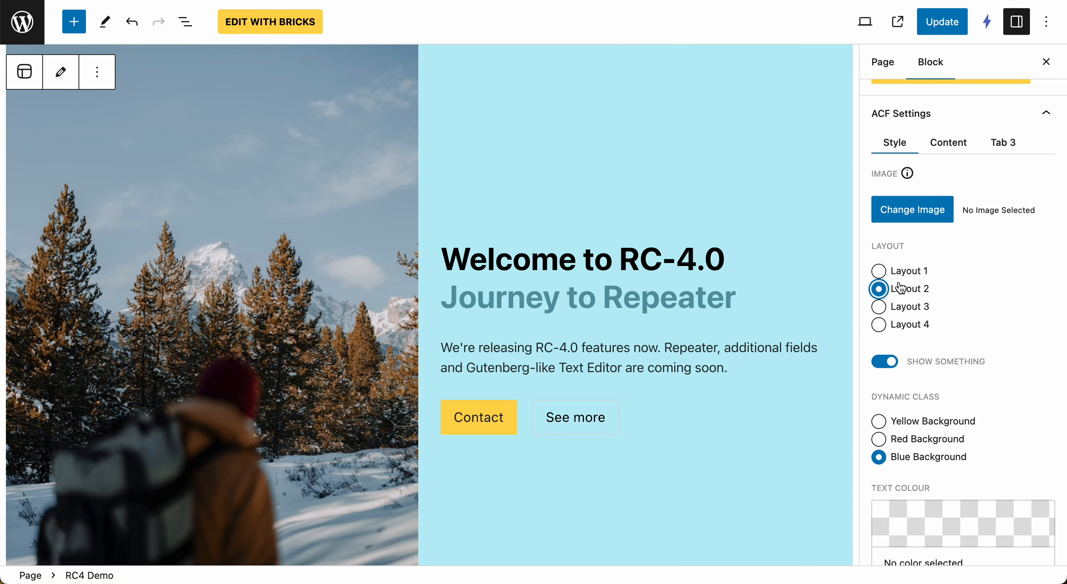
# - Append "!!!" to the heading's first line, "Welcome to RC-4.0", and update the page
pyautogui.click(556, 261)
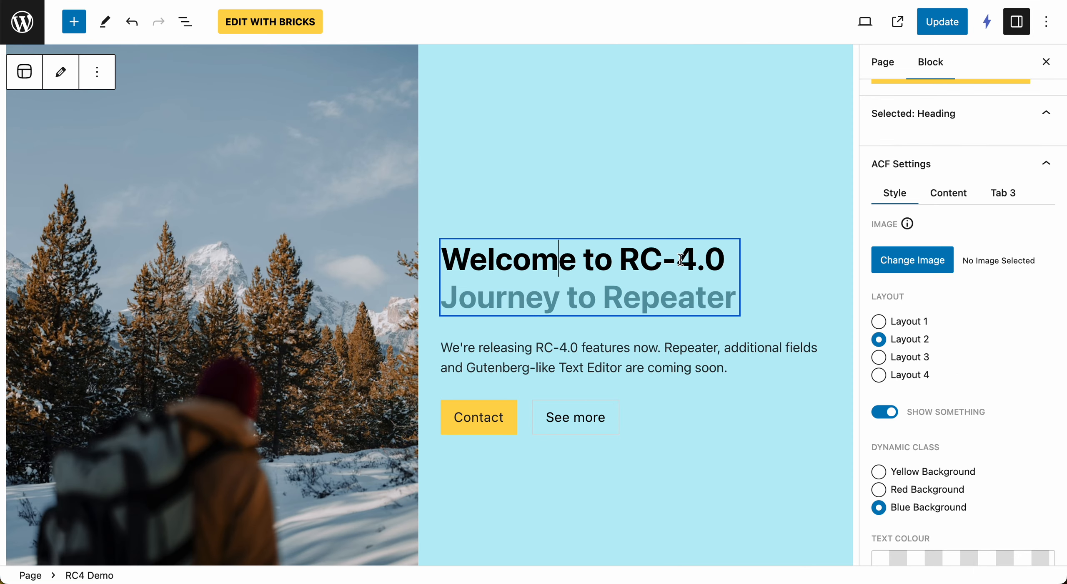
pyautogui.write('!!!')
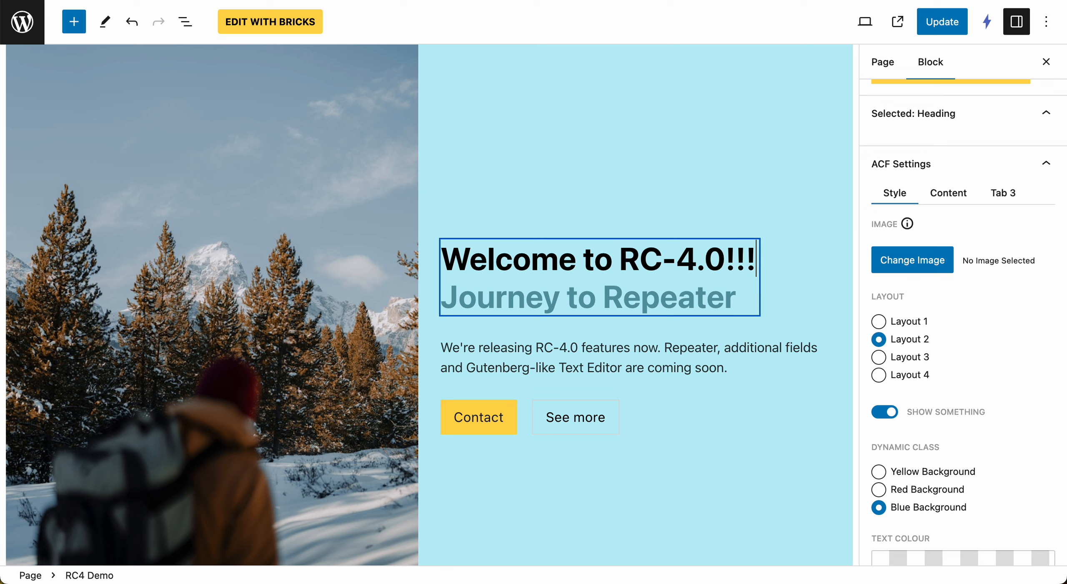
pyautogui.click(940, 24)
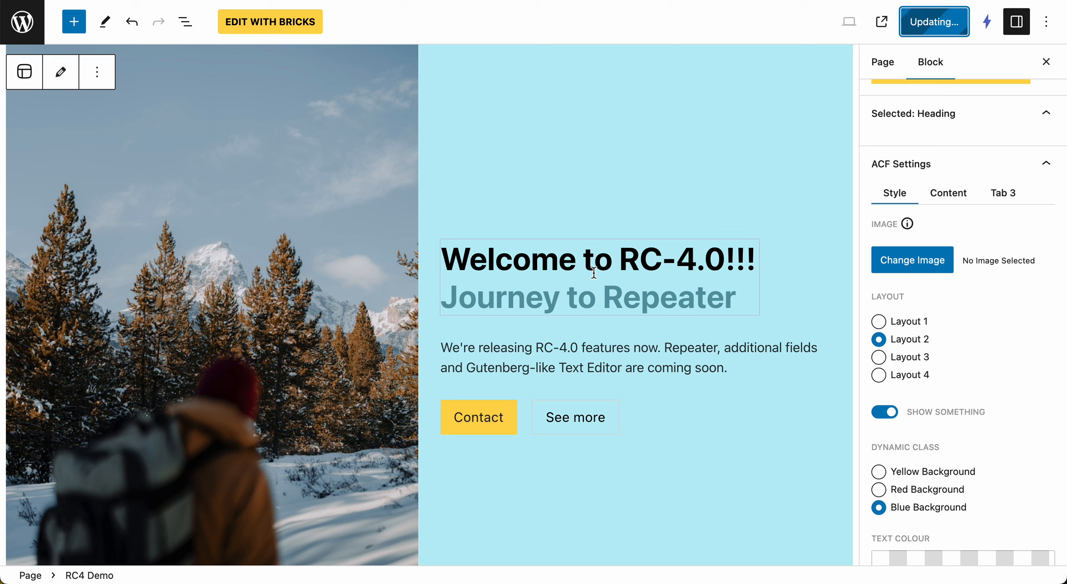
# - Under Layout 1, append "It stays!" to the description paragraph, and update the page with Layout 2 selected
pyautogui.click(915, 321)
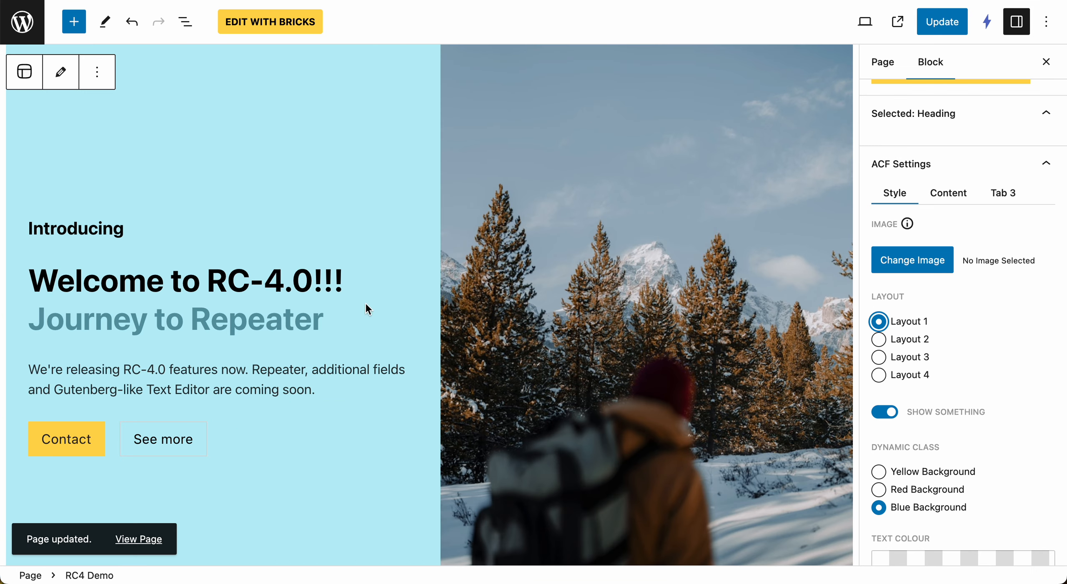
pyautogui.click(332, 392)
pyautogui.write('I')
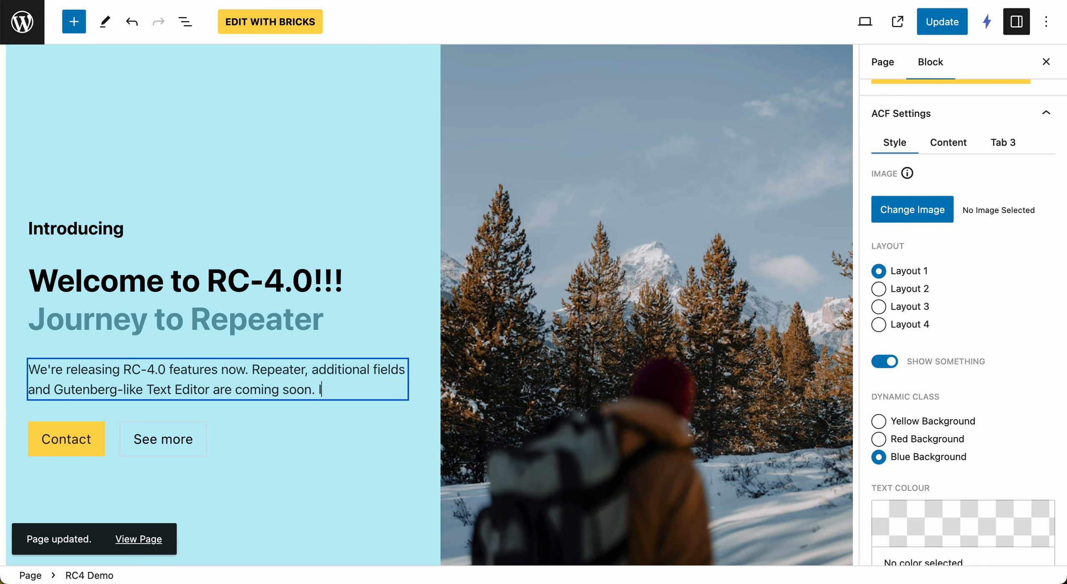
pyautogui.write('t stays!')
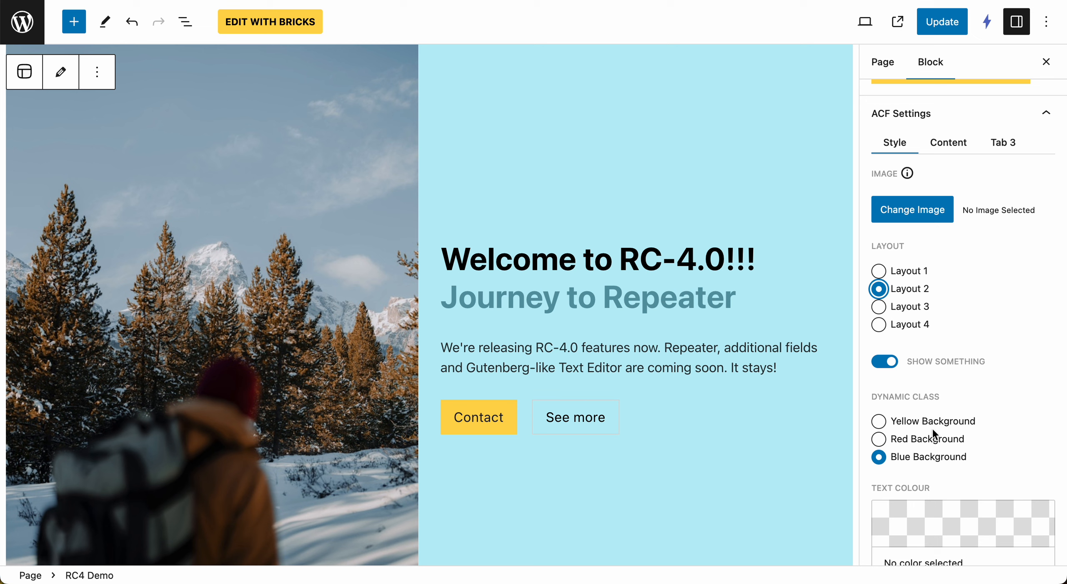
pyautogui.click(946, 33)
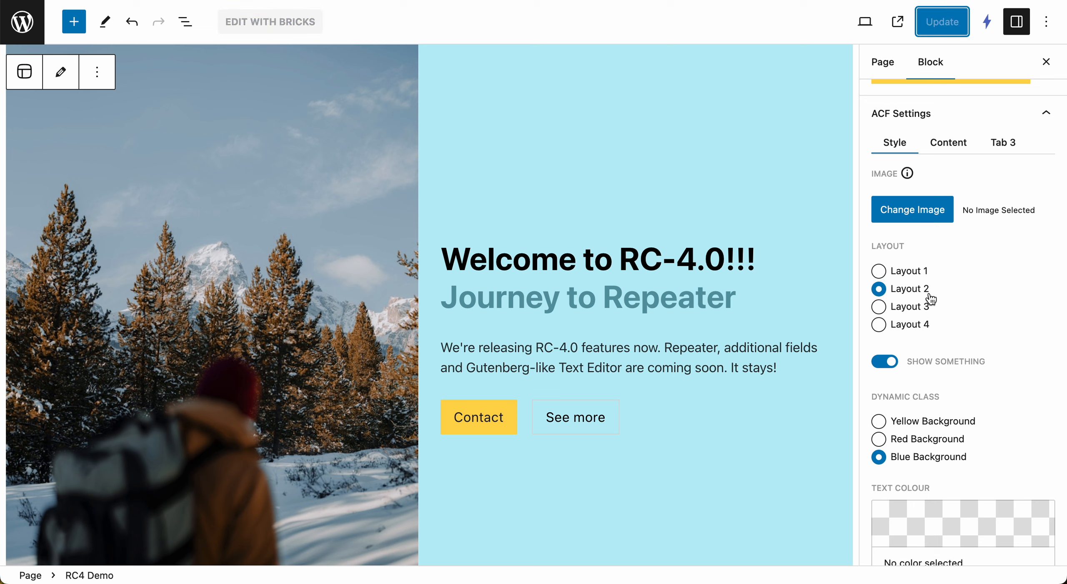
# - Try the Yellow Background and Red Background dynamic classes on the block
pyautogui.scroll(-1, 930, 438)
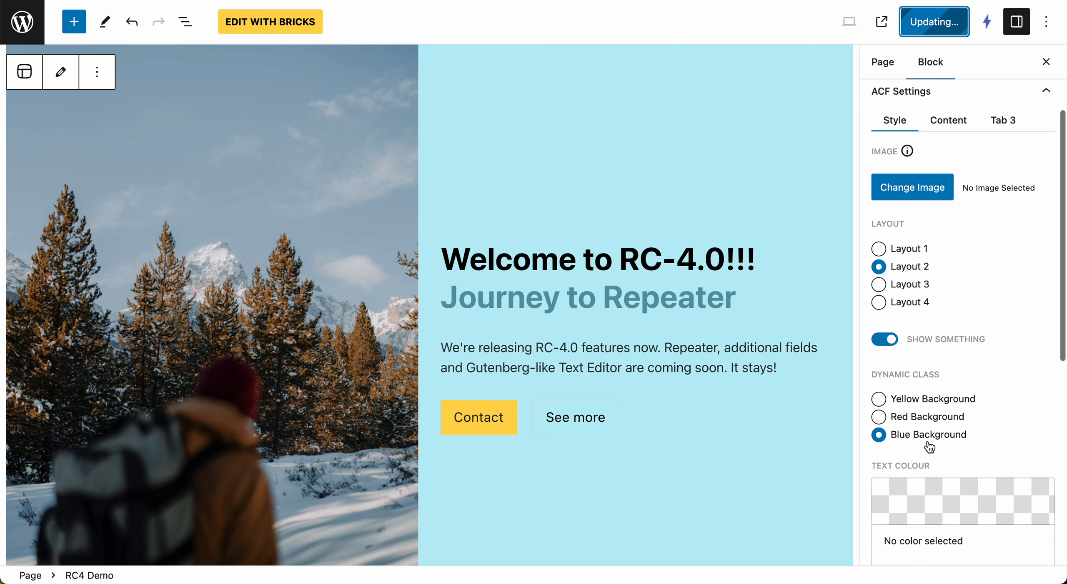
pyautogui.click(932, 404)
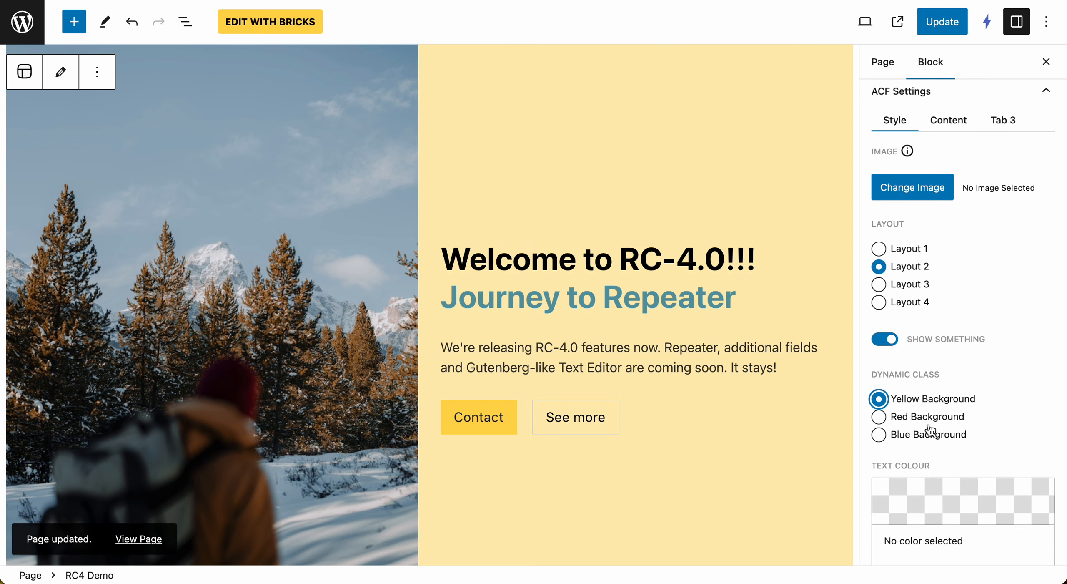
pyautogui.click(924, 418)
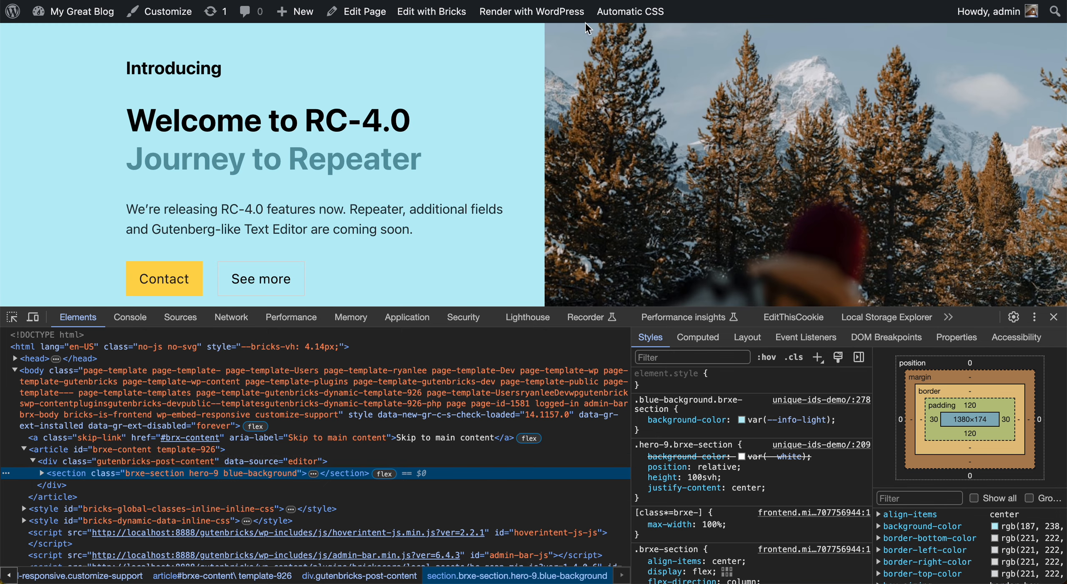
pyautogui.click(638, 0)
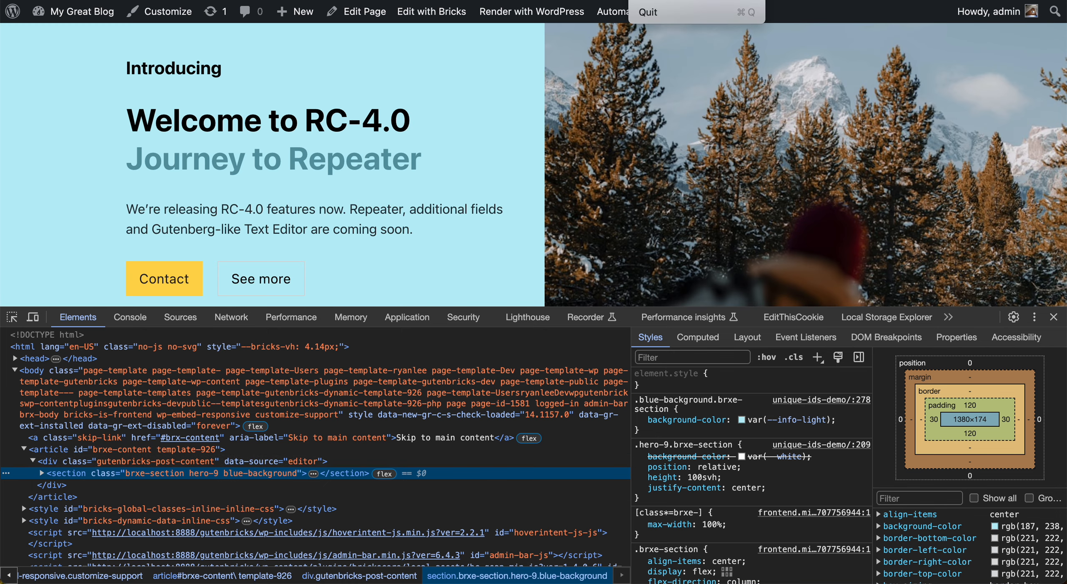
pyautogui.click(658, 0)
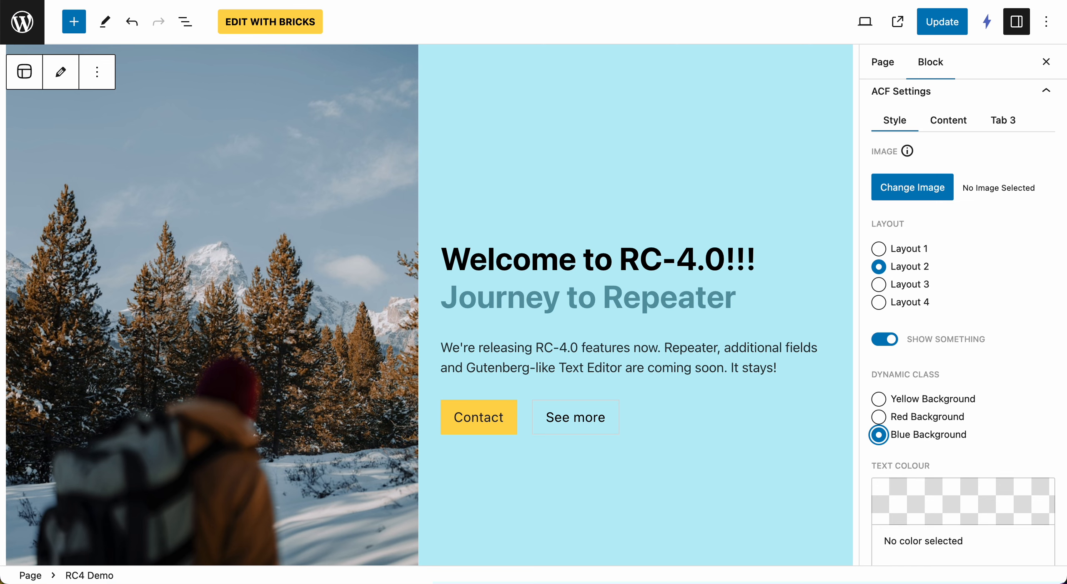
# - Save the page with the Yellow Background dynamic class applied, and reload the front-end page to check it
pyautogui.click(924, 399)
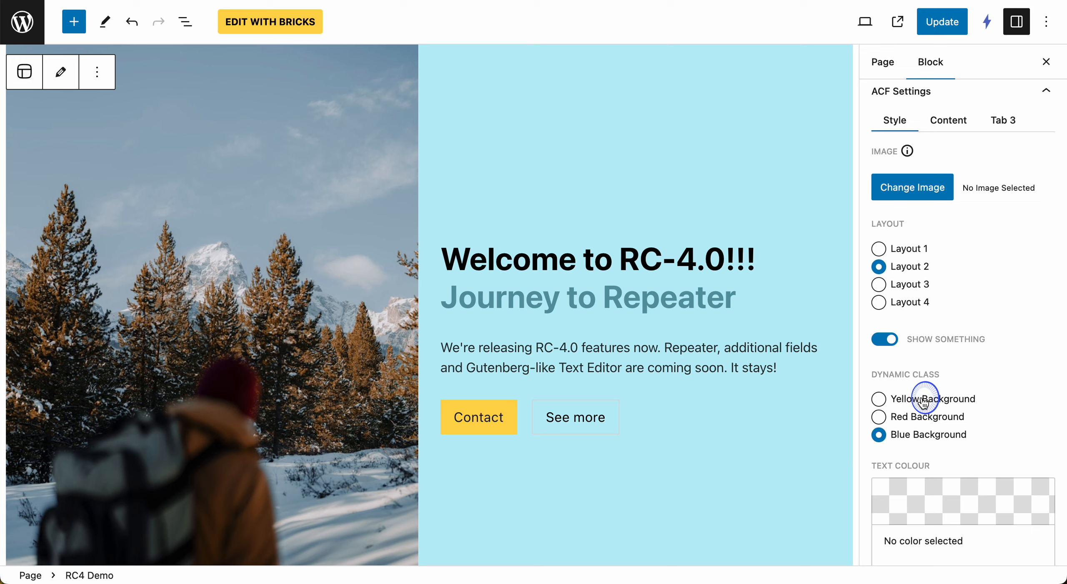
pyautogui.click(949, 21)
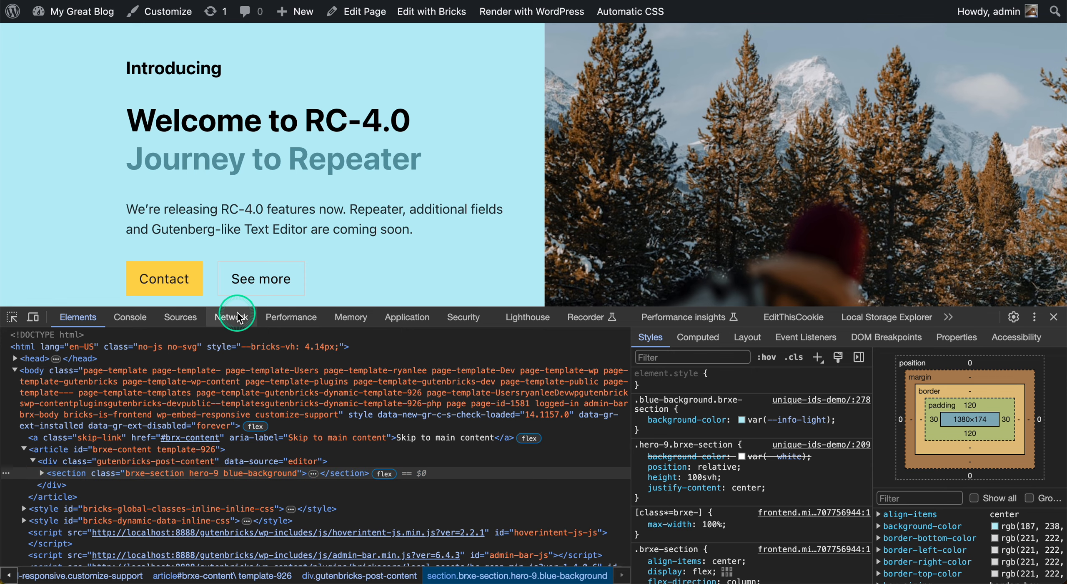
pyautogui.press('super+r')
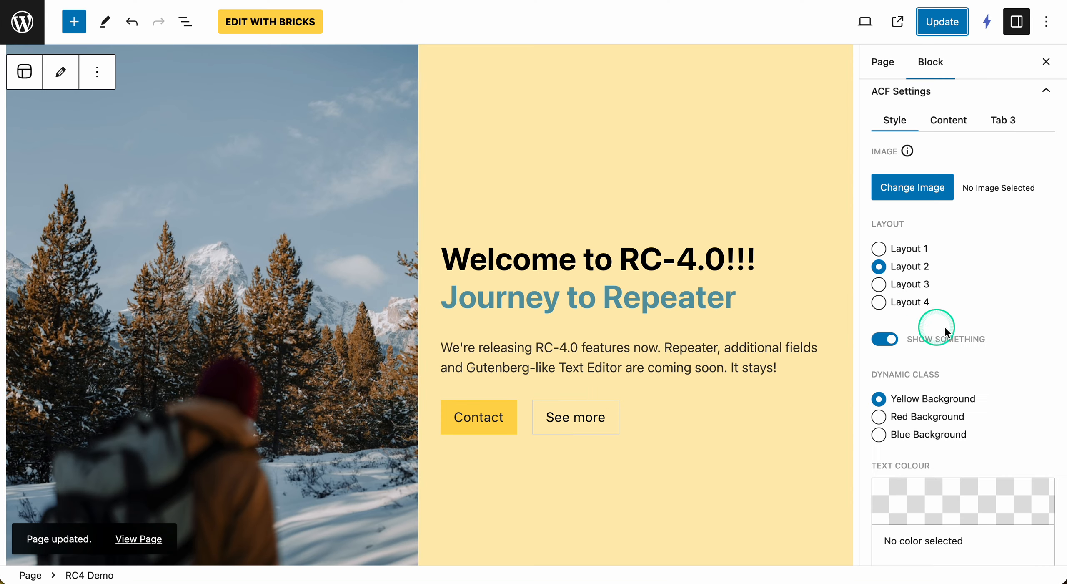
# - Turn off Show Small Title in the block's Visibility settings and leave Show Hero Title on
pyautogui.scroll(-10, 959, 309)
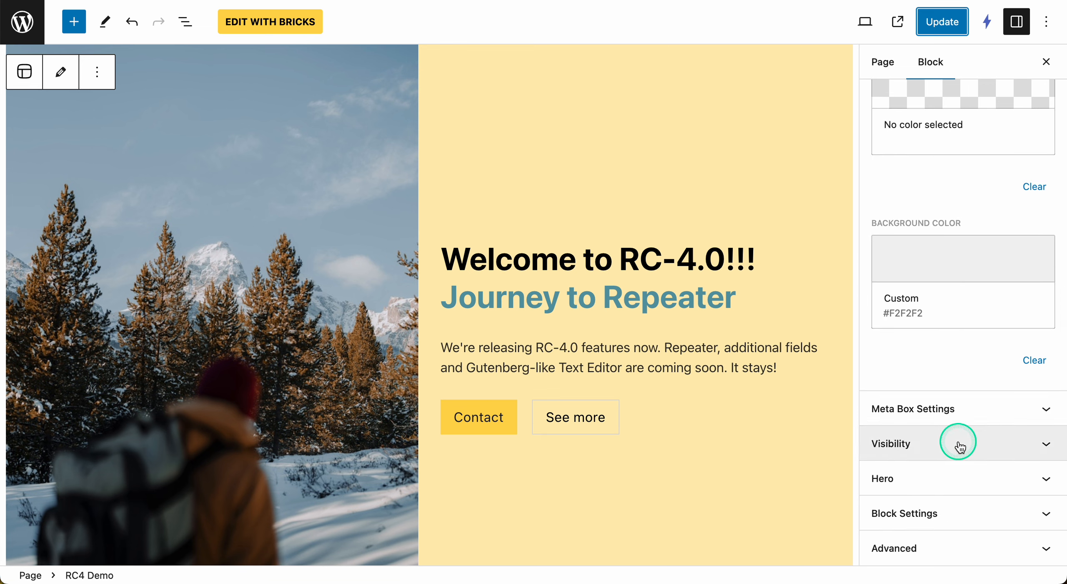
pyautogui.click(926, 443)
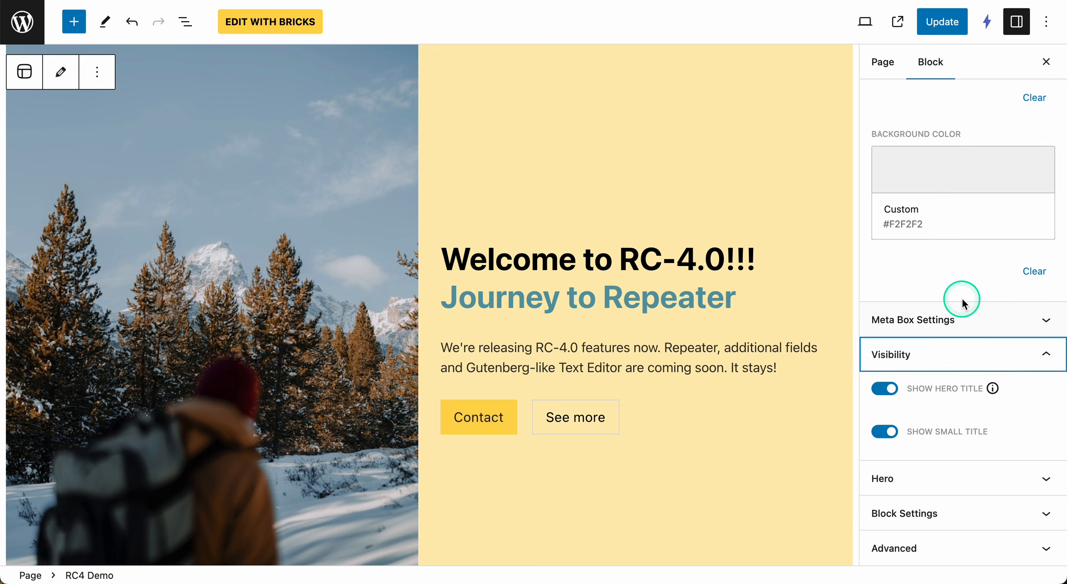
pyautogui.scroll(7, 962, 299)
pyautogui.scroll(-7, 962, 299)
pyautogui.click(934, 354)
pyautogui.click(884, 416)
pyautogui.click(887, 393)
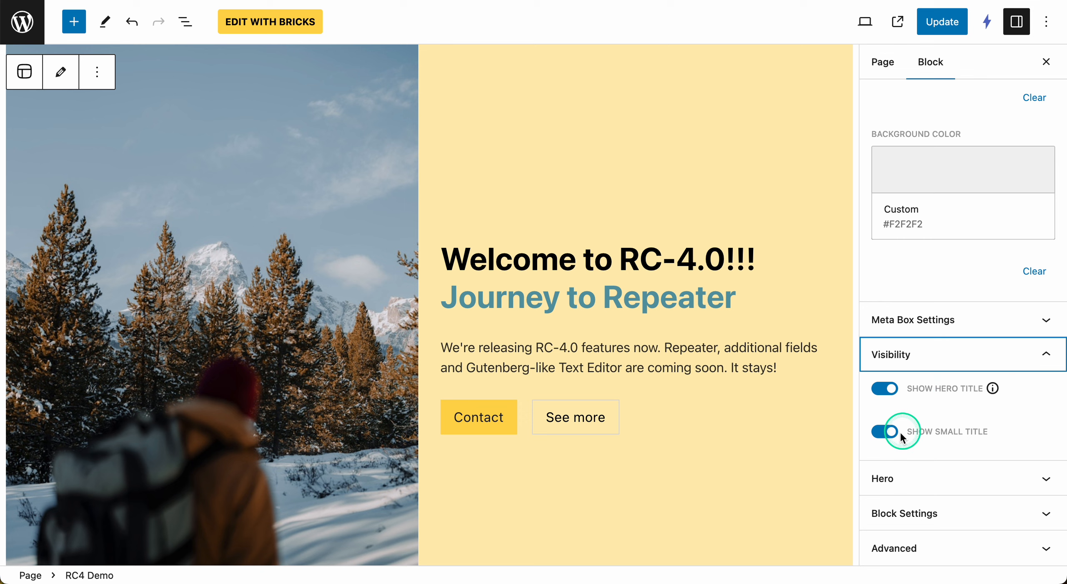
pyautogui.click(890, 440)
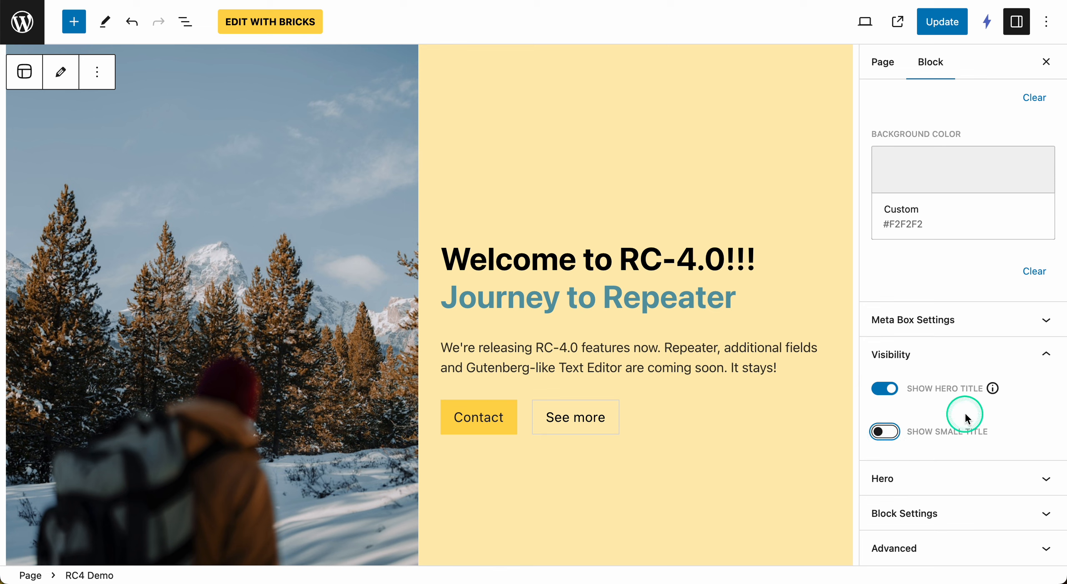
pyautogui.click(874, 384)
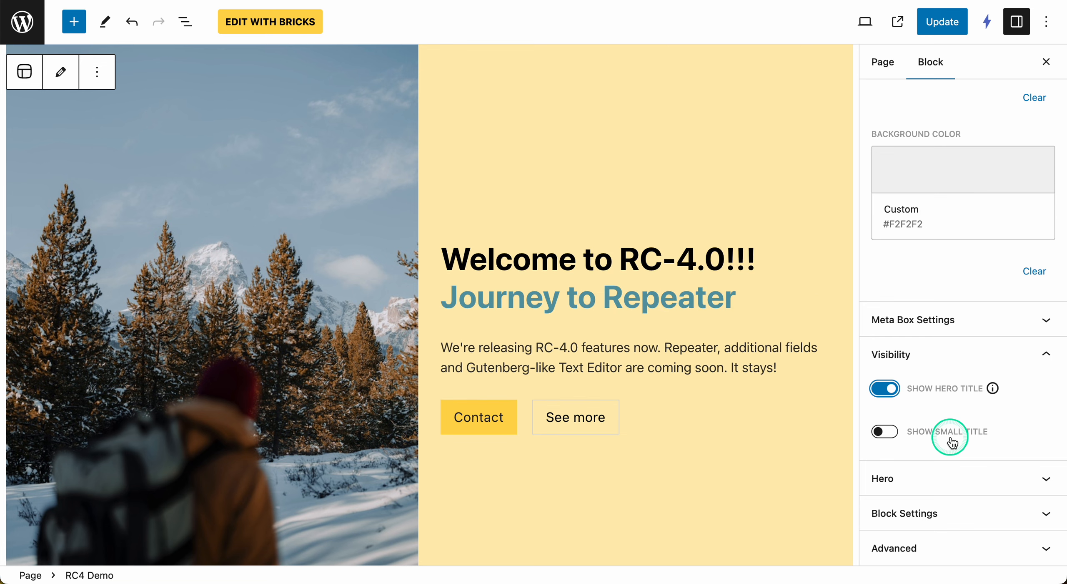
pyautogui.scroll(10, 896, 115)
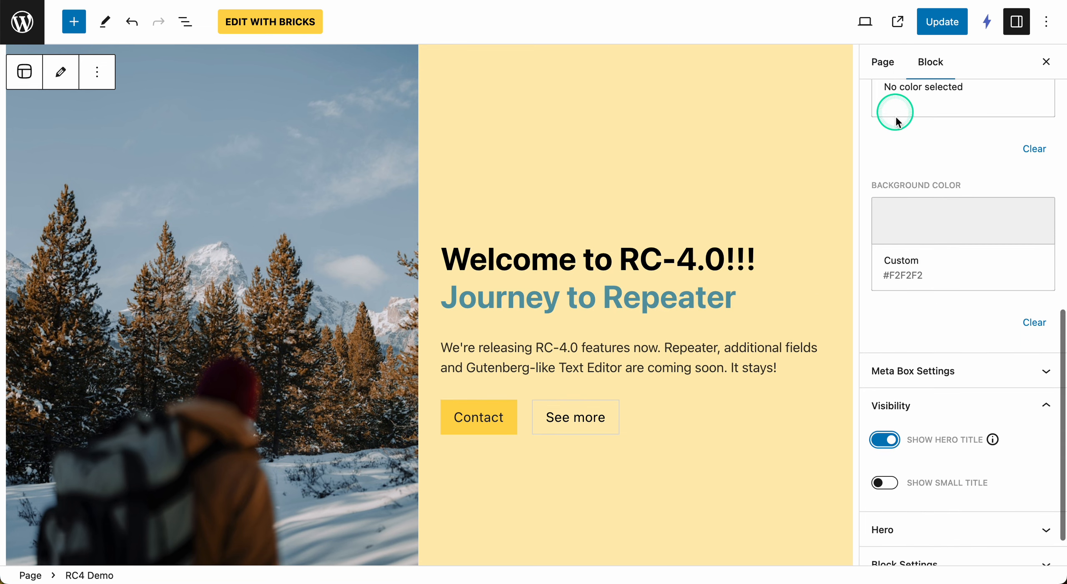
# - Switch the block to Layout 1, try the title visibility toggles leaving Show Hero Title and Show Small Title on, and update the page
pyautogui.click(904, 260)
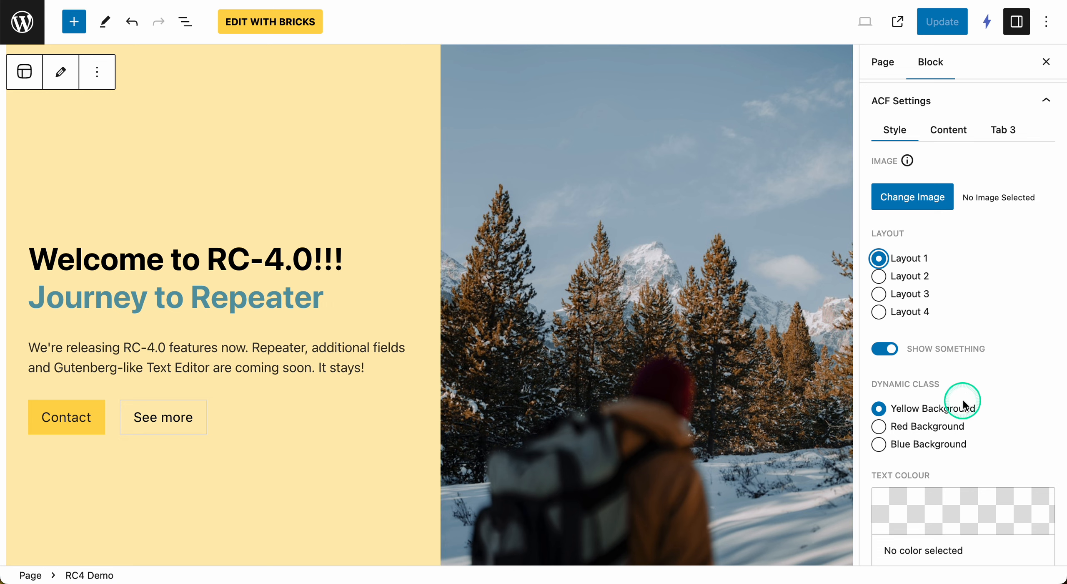
pyautogui.scroll(-10, 962, 398)
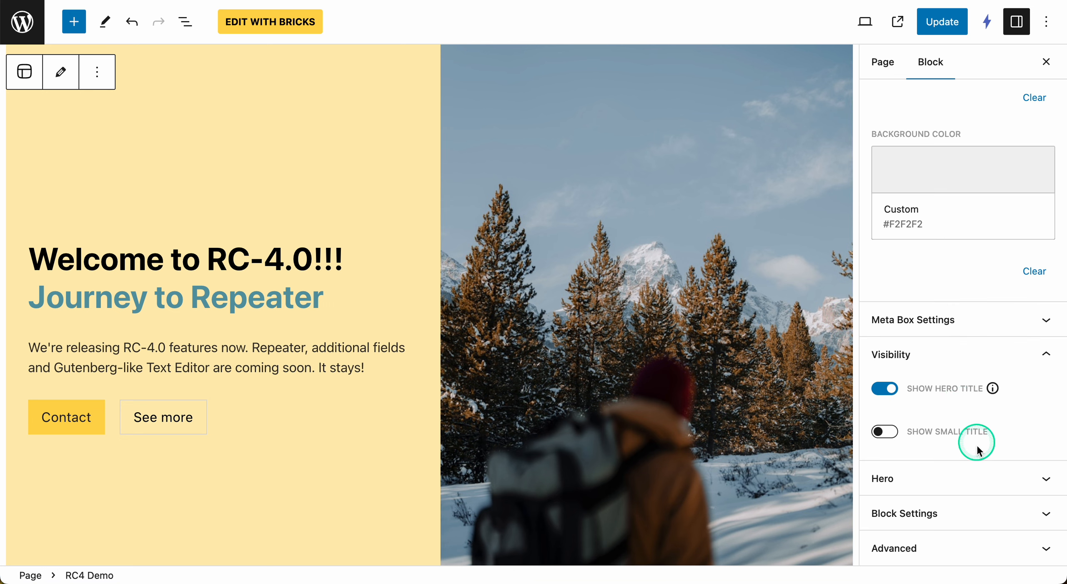
pyautogui.click(882, 431)
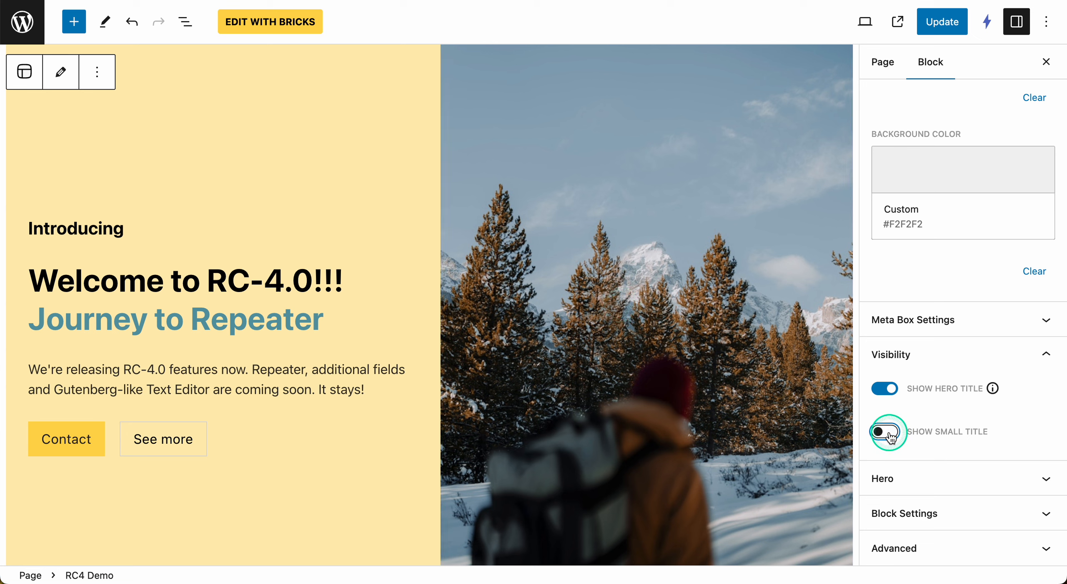
pyautogui.click(887, 396)
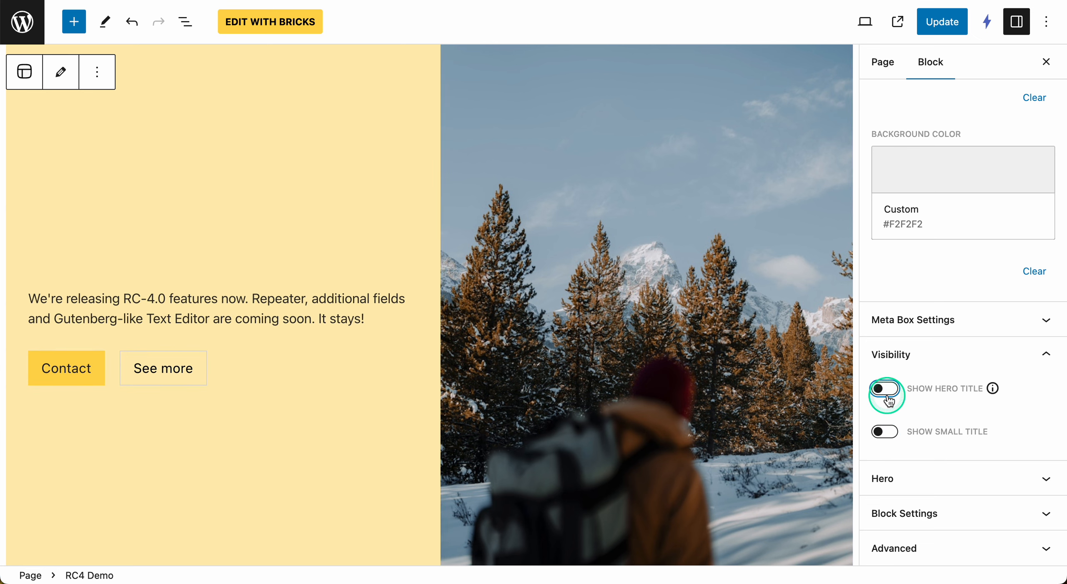
pyautogui.click(886, 390)
pyautogui.click(887, 434)
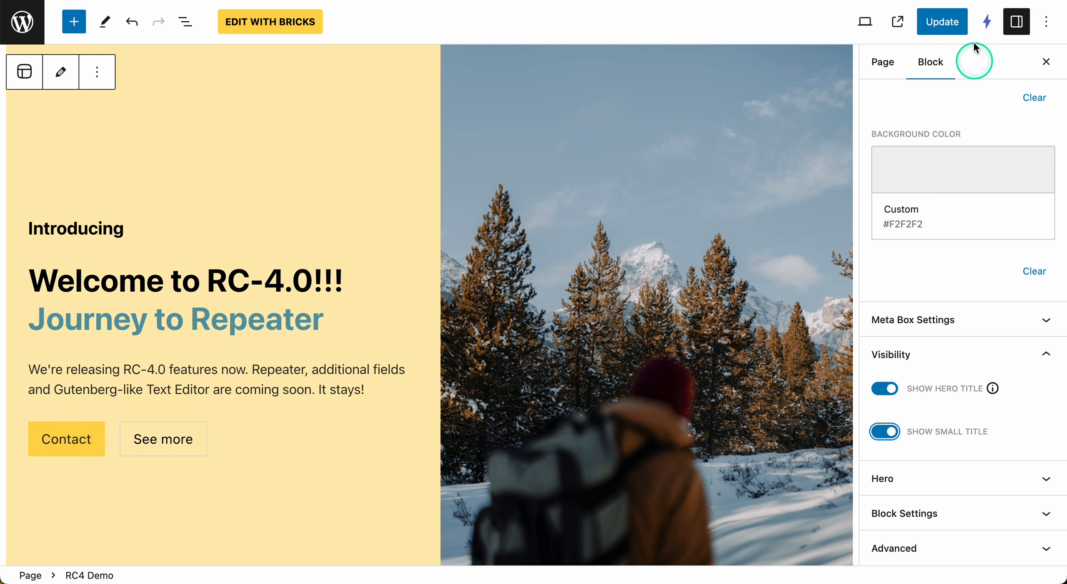
pyautogui.click(952, 28)
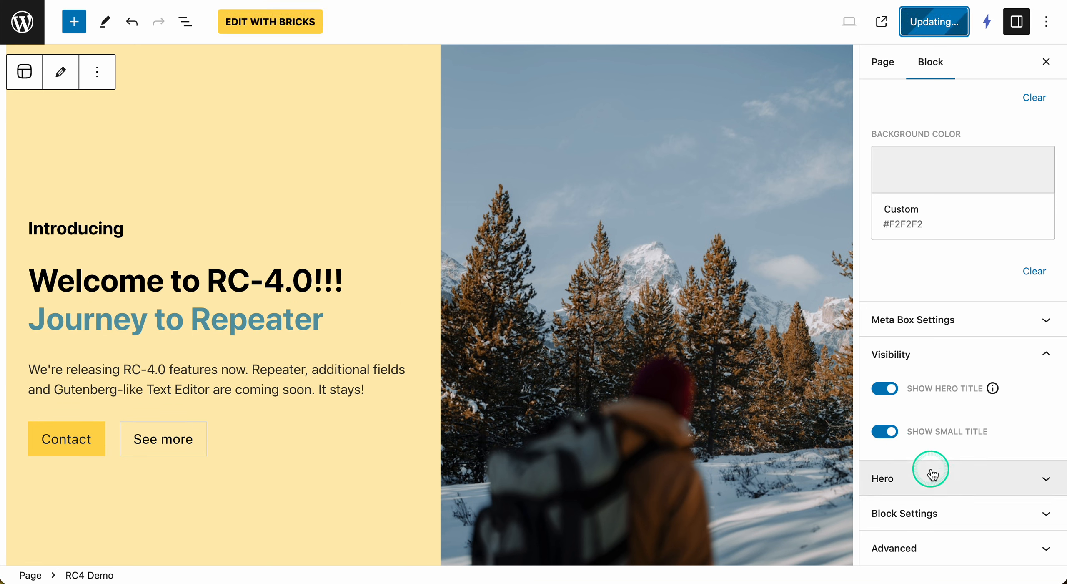
# - In the block's Hero settings, replace the hero image with the food cart photo 3qen6vl7rtw.jpg from the Media Library
pyautogui.click(981, 475)
pyautogui.scroll(-10, 968, 458)
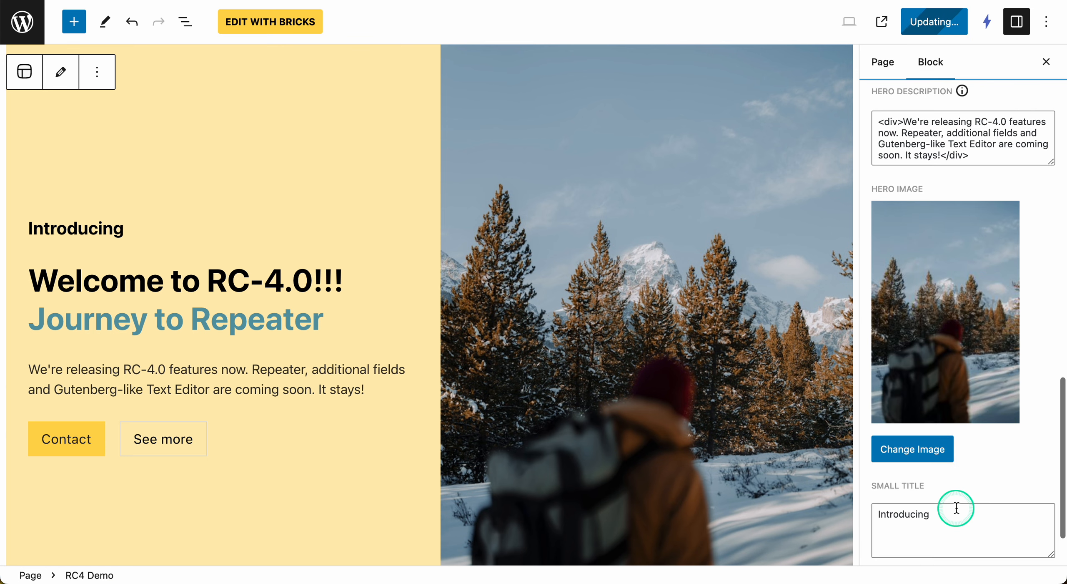
pyautogui.scroll(3, 965, 369)
pyautogui.scroll(-5, 965, 369)
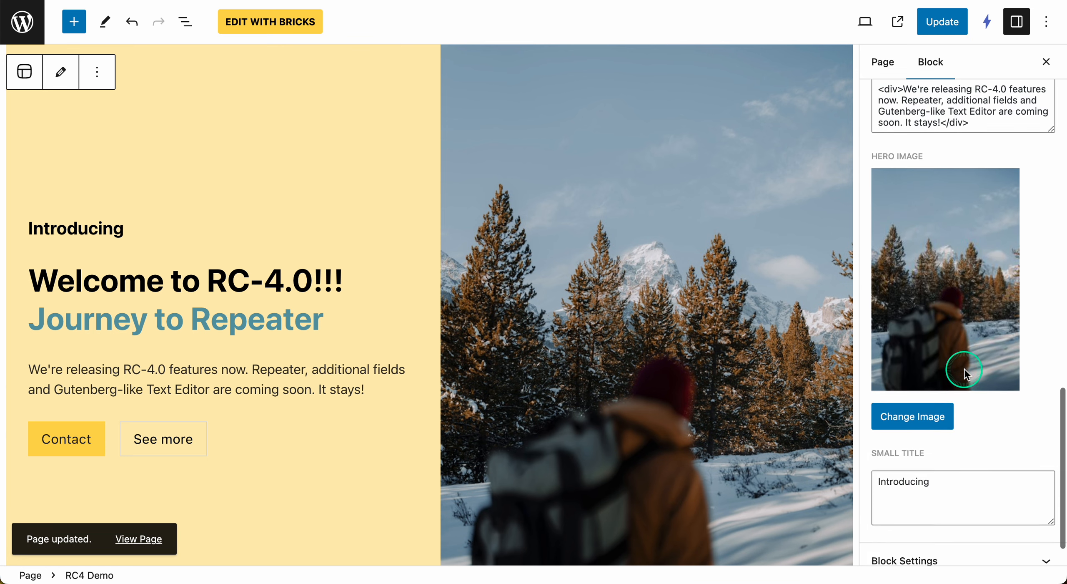
pyautogui.scroll(-1, 966, 373)
pyautogui.scroll(2, 963, 371)
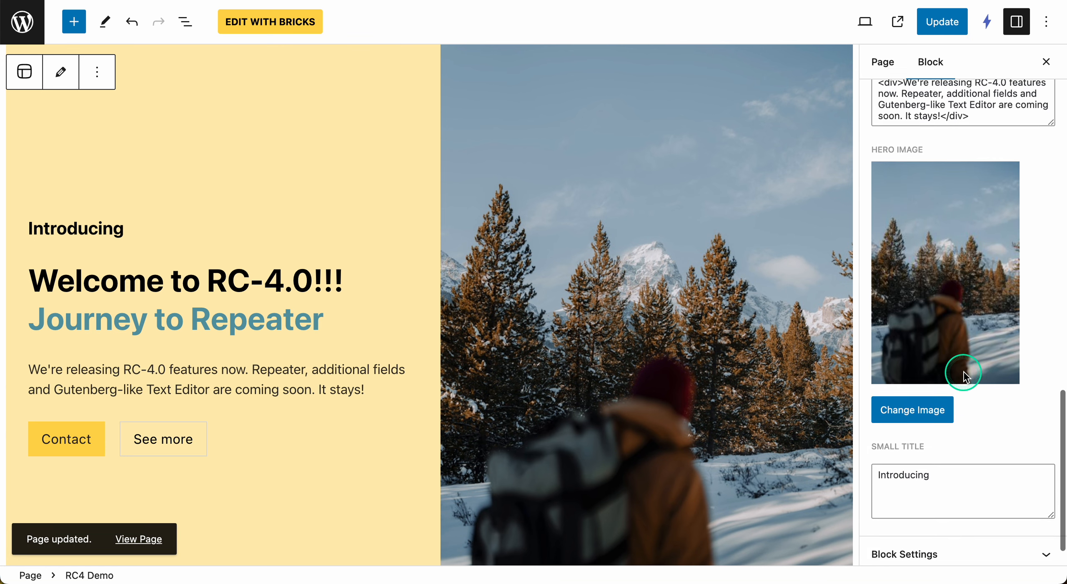
pyautogui.scroll(2, 964, 371)
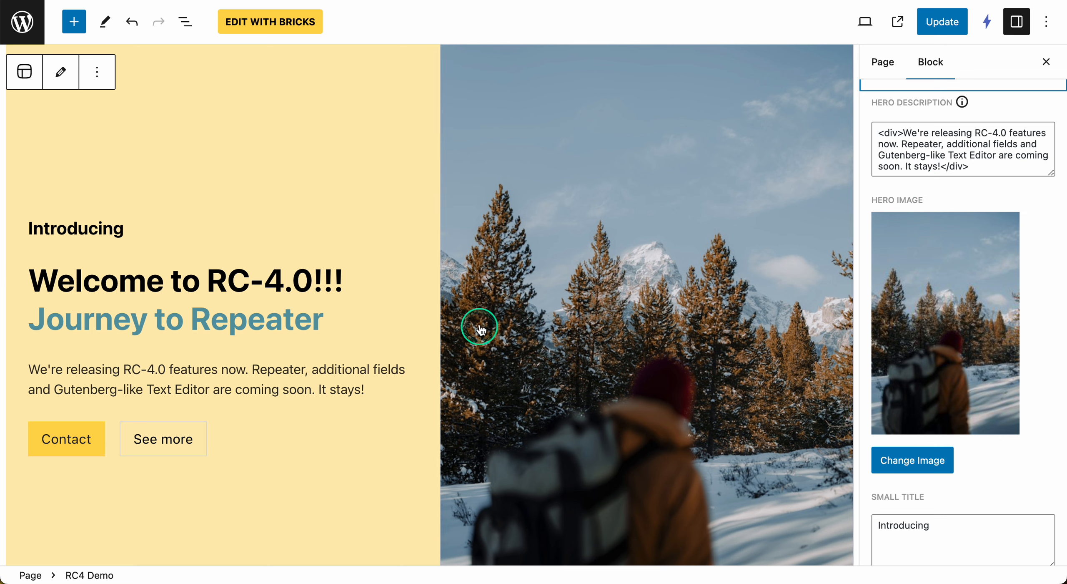
pyautogui.click(928, 464)
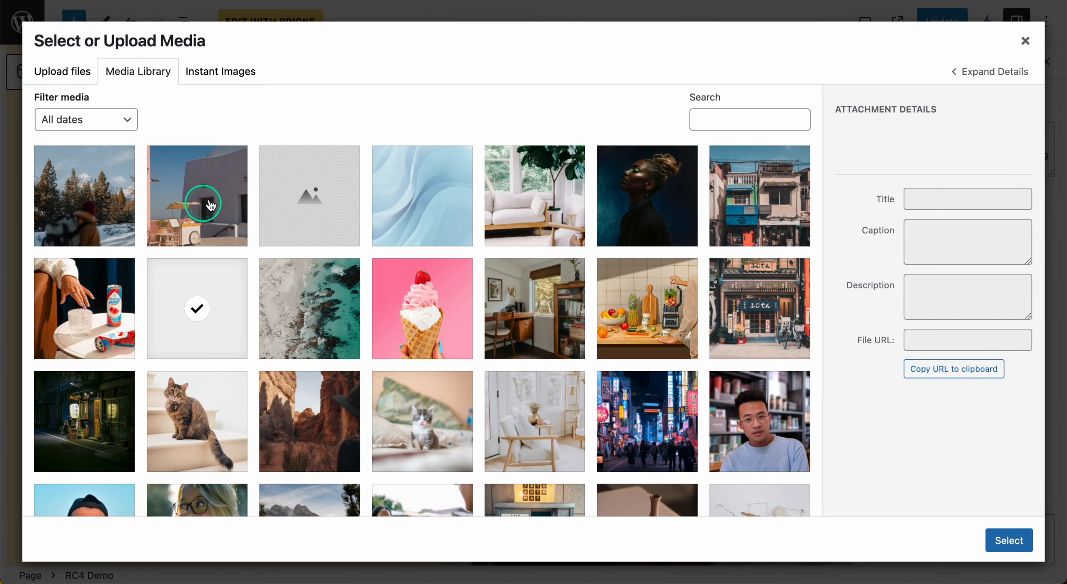
pyautogui.click(212, 203)
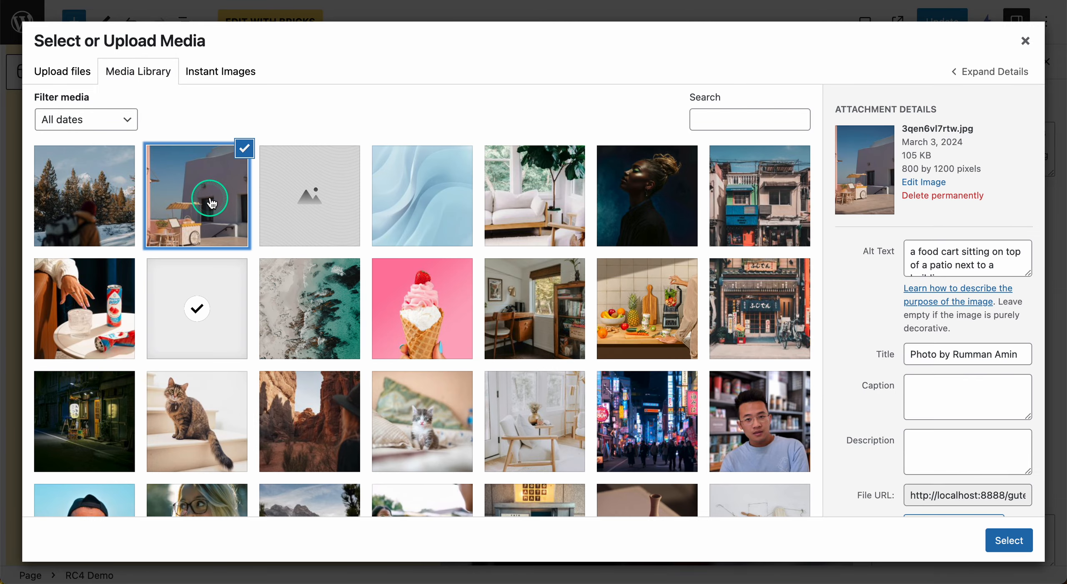
pyautogui.click(1005, 539)
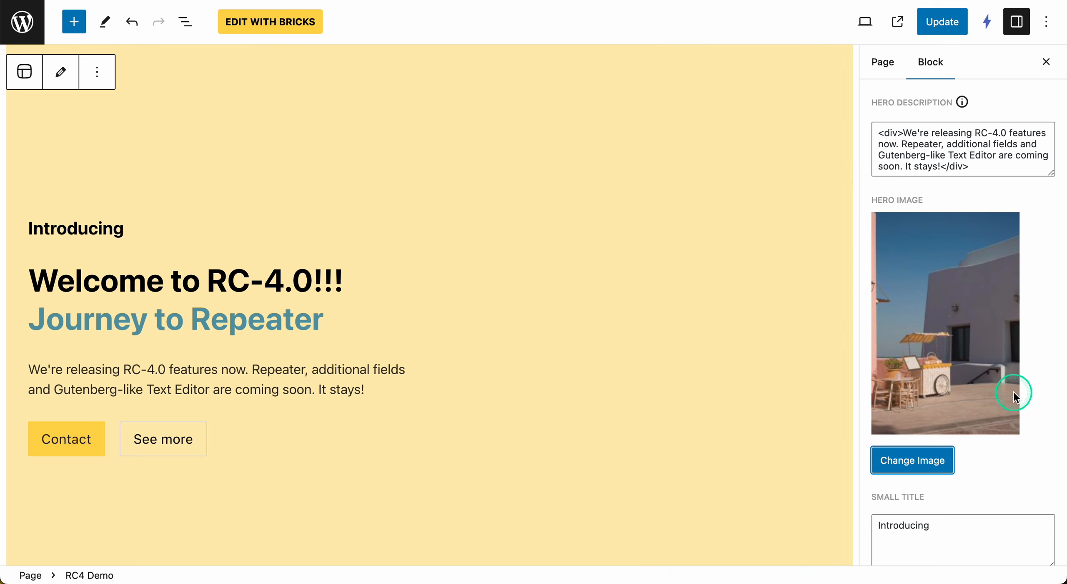
# - Change the Small Title text in the block's Hero settings to "Introducing Fun!"
pyautogui.scroll(-3, 746, 376)
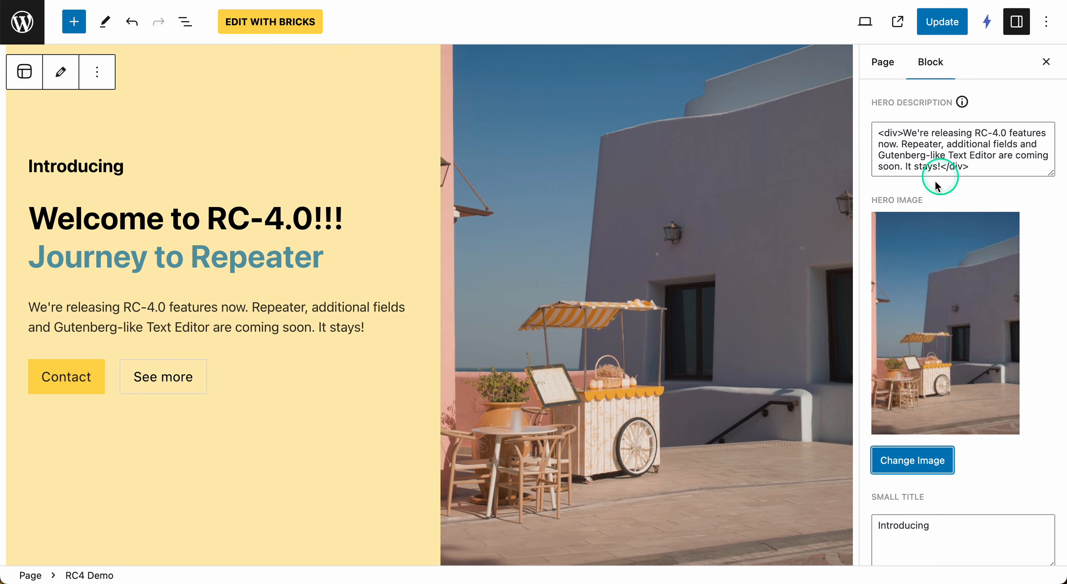
pyautogui.scroll(-3, 947, 329)
pyautogui.click(952, 434)
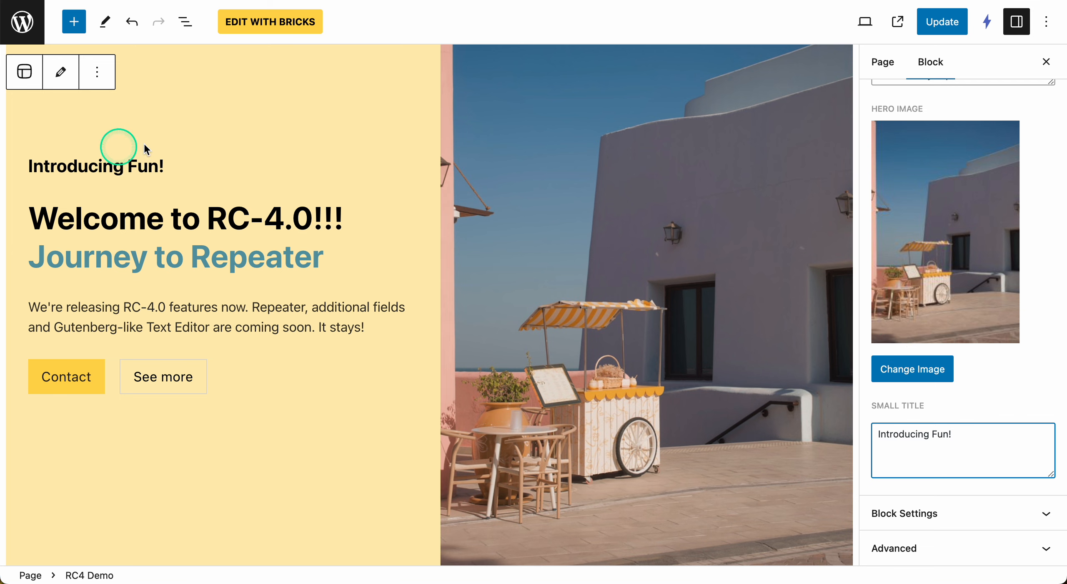
# - Replace the small title directly in the block preview with "Hello!" and update the page
pyautogui.click(127, 166)
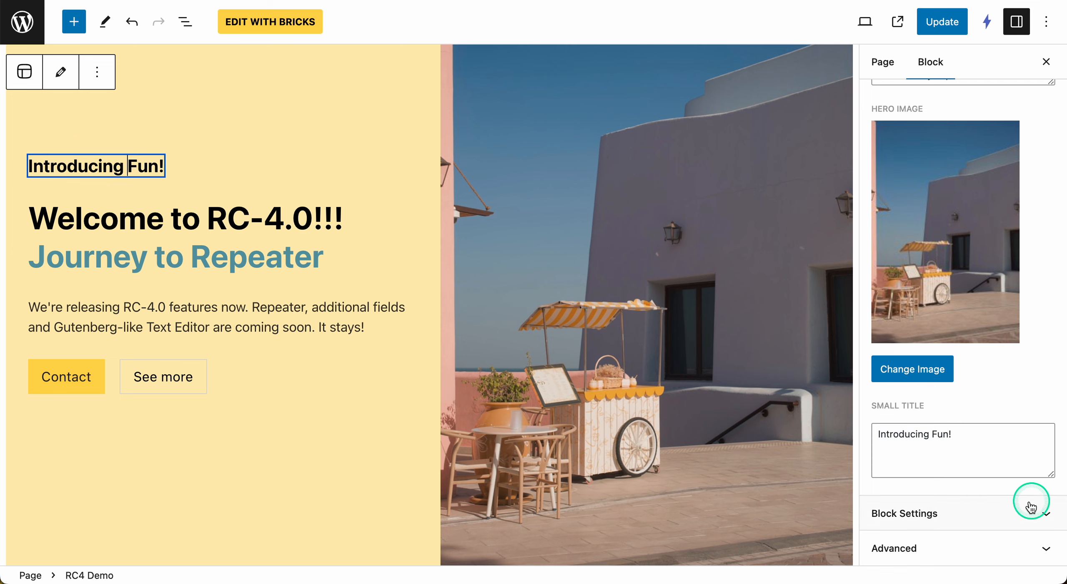
pyautogui.press('super+s')
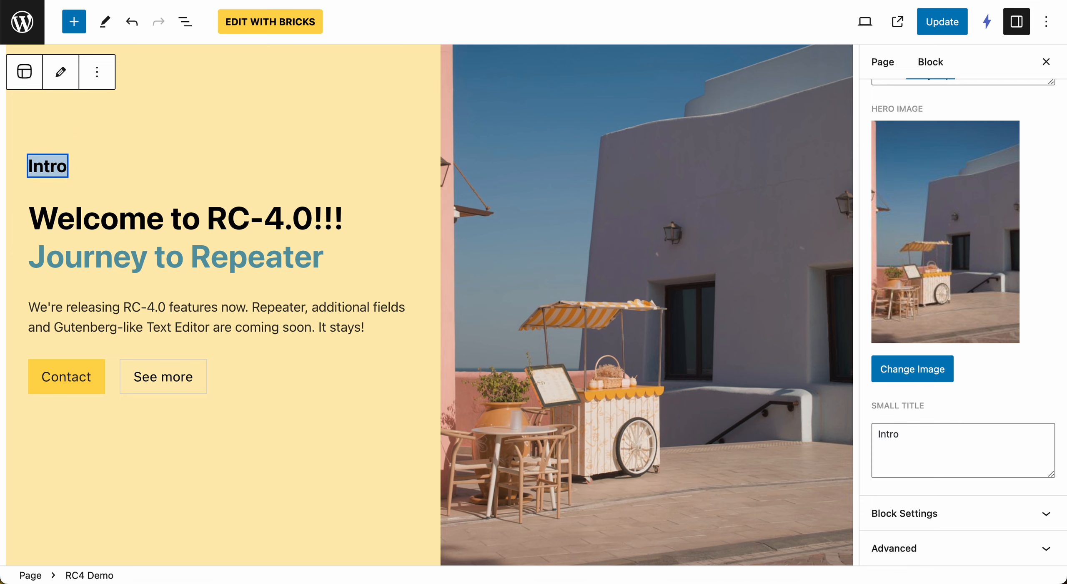
pyautogui.write('Hello!')
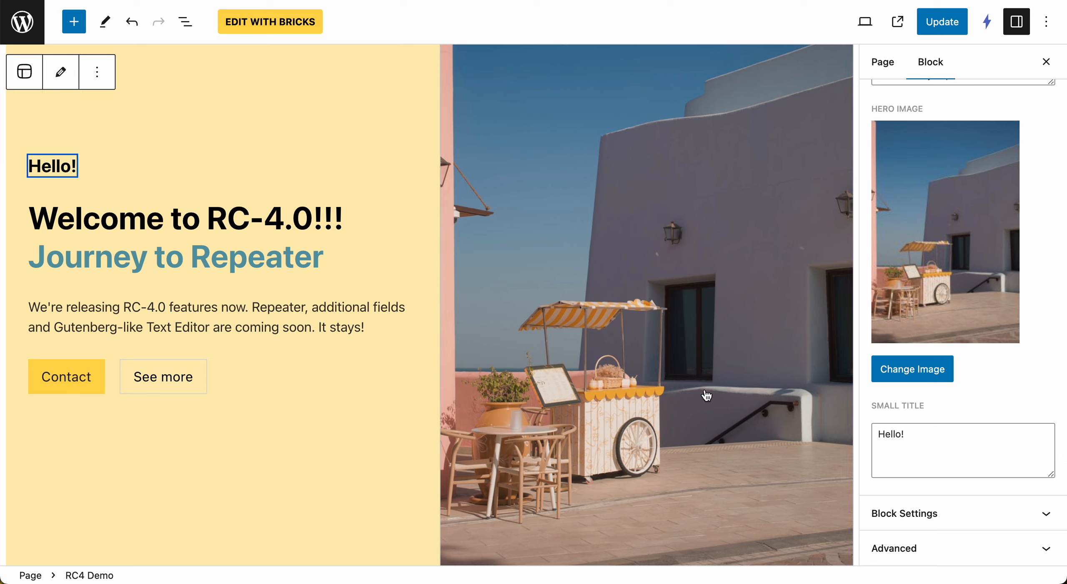
pyautogui.click(72, 161)
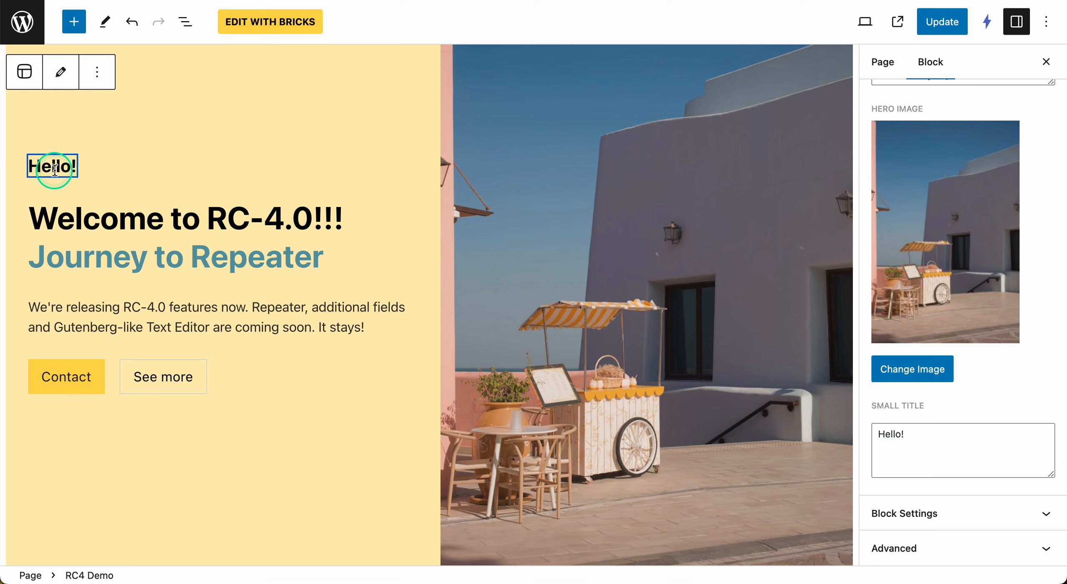
pyautogui.click(924, 438)
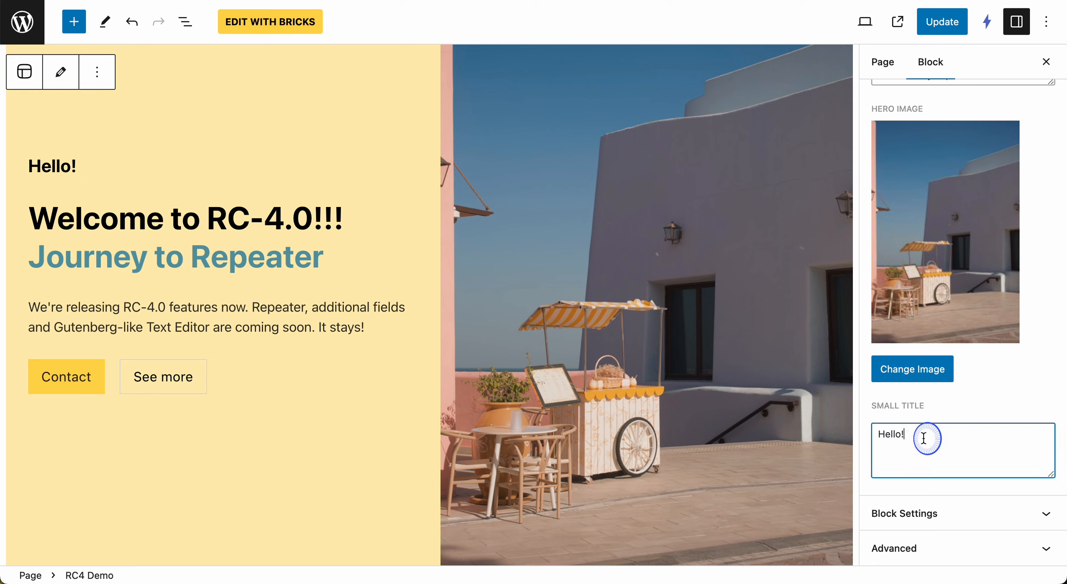
pyautogui.click(934, 23)
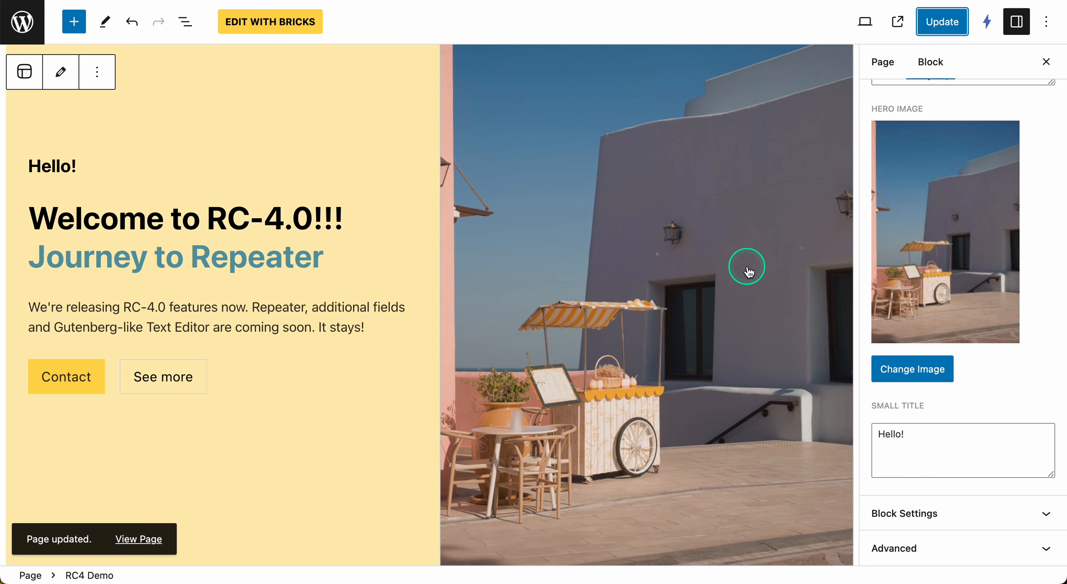
pyautogui.scroll(4, 667, 308)
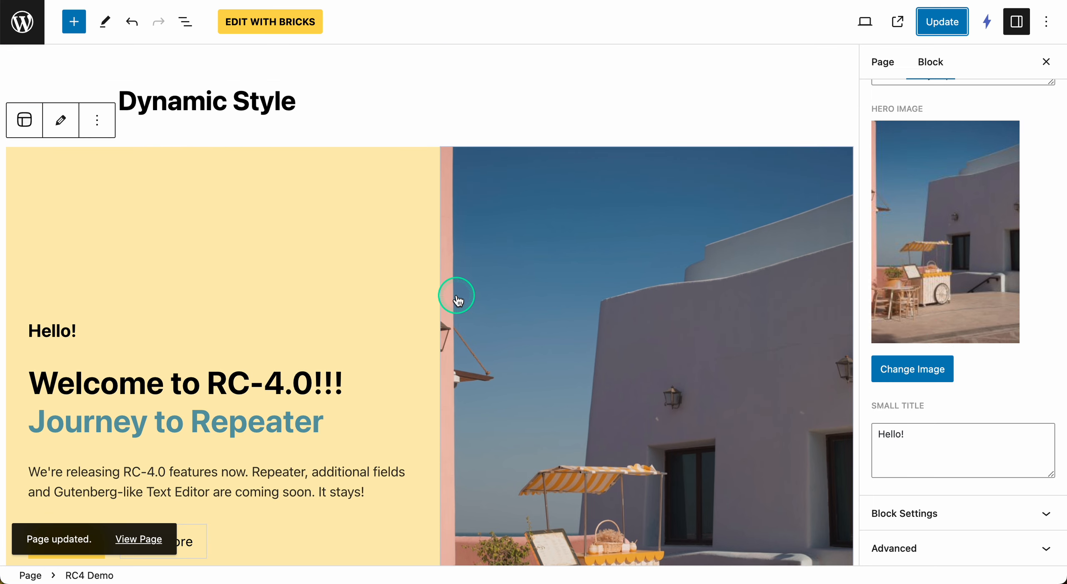
pyautogui.scroll(12, 901, 315)
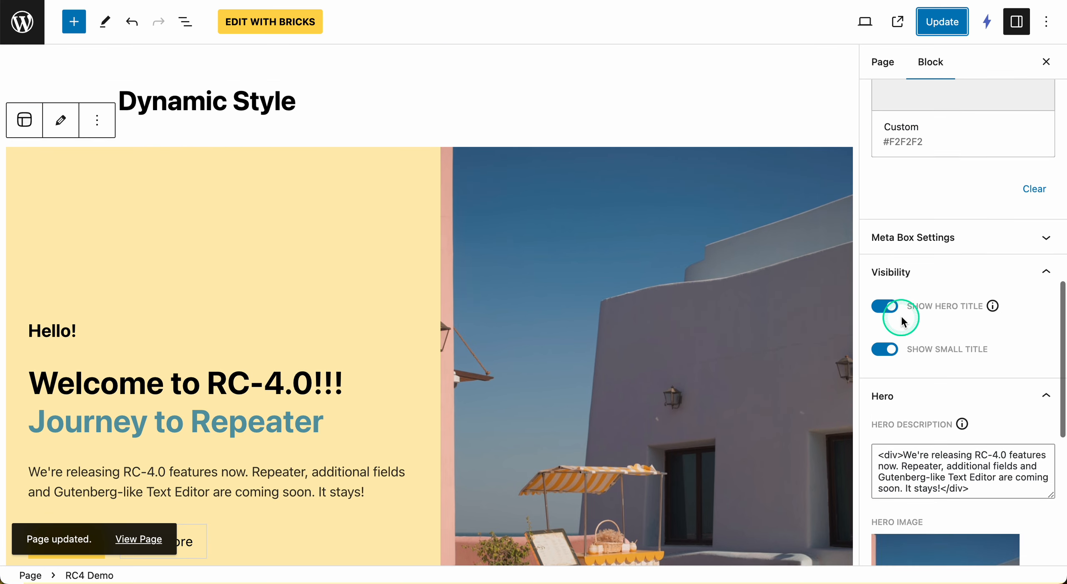
pyautogui.scroll(5, 901, 315)
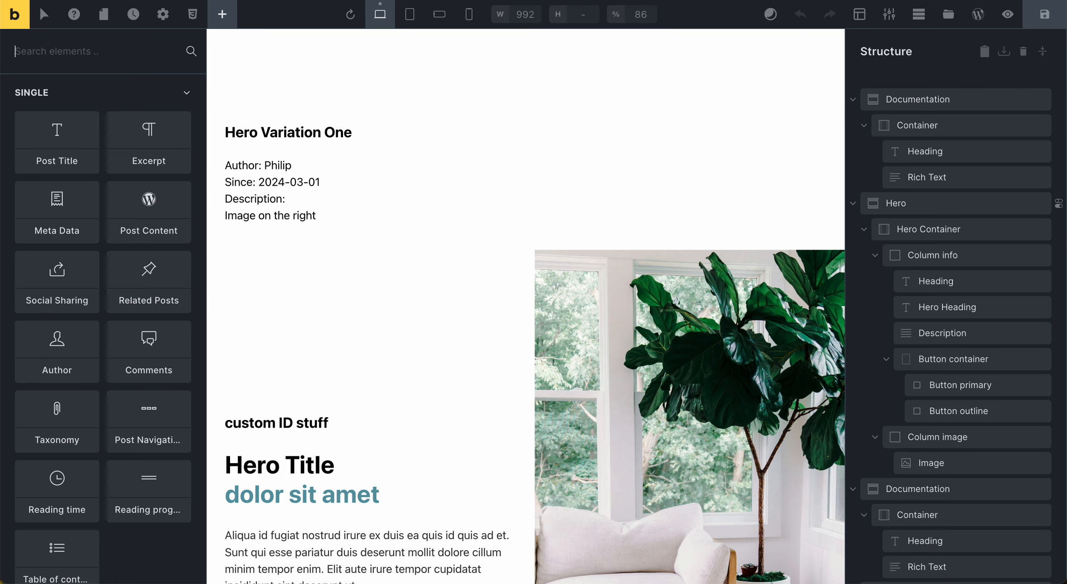
# - Switch to the Bricks builder and look through the template's Hero Variation One and Variation 2 sections
pyautogui.click(470, 198)
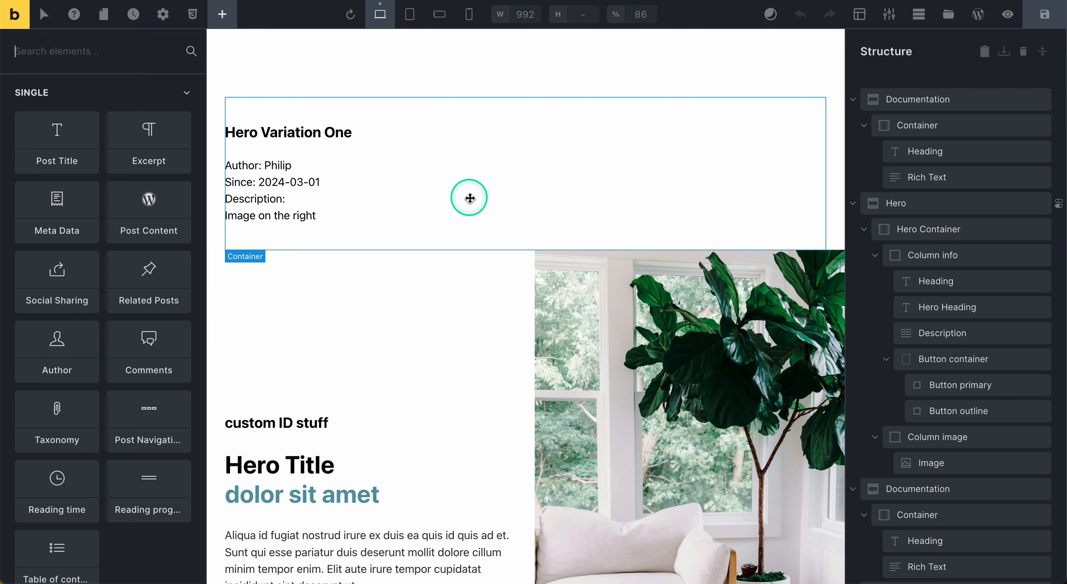
pyautogui.scroll(-8, 520, 147)
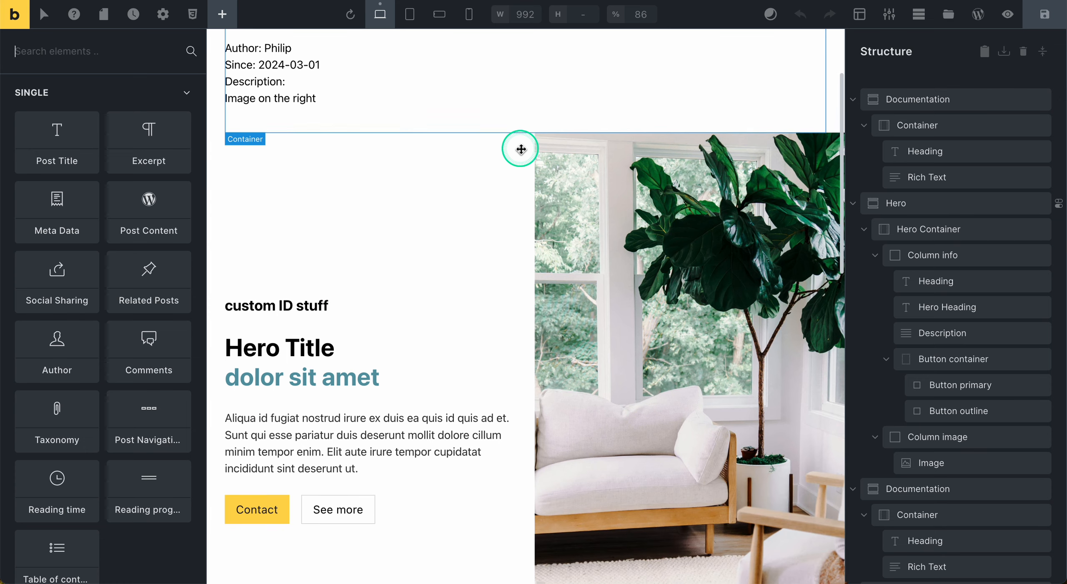
pyautogui.scroll(-12, 522, 149)
pyautogui.scroll(20, 522, 150)
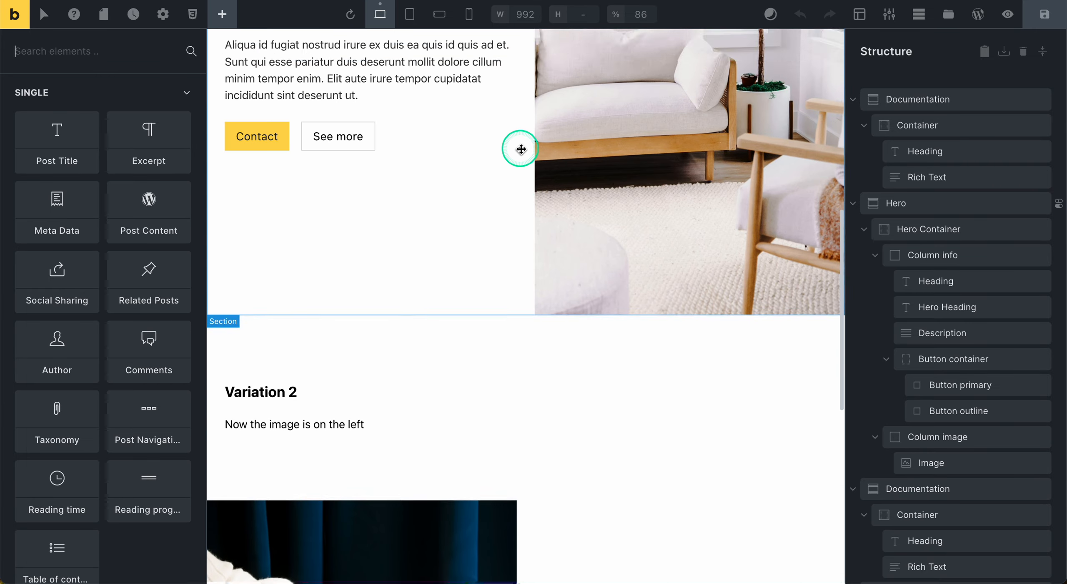
pyautogui.click(372, 98)
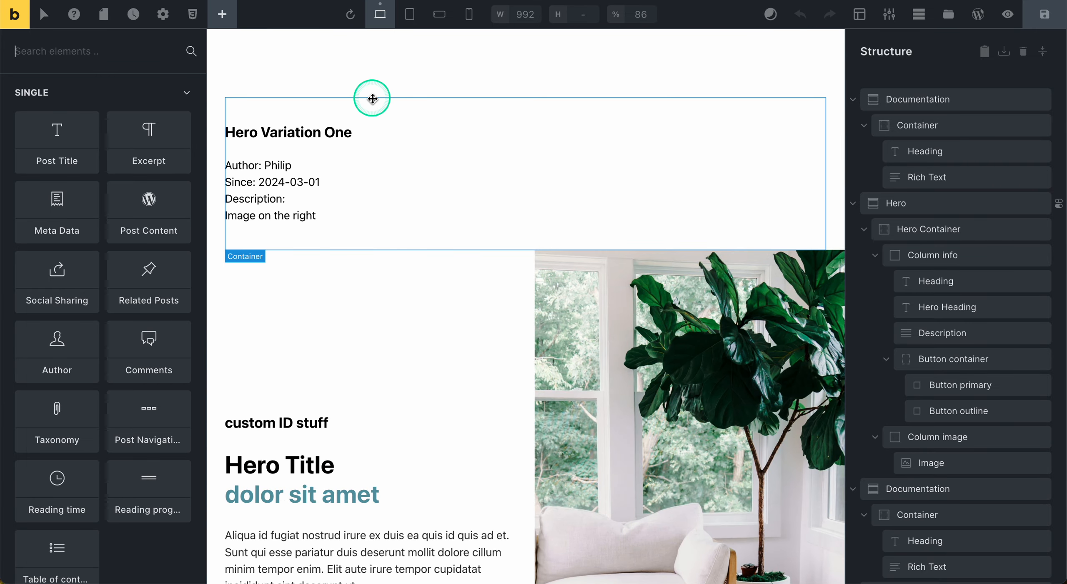
# - Open the template's Gutenbricks Block settings and review the template editing, branding and block setting field options
pyautogui.click(163, 16)
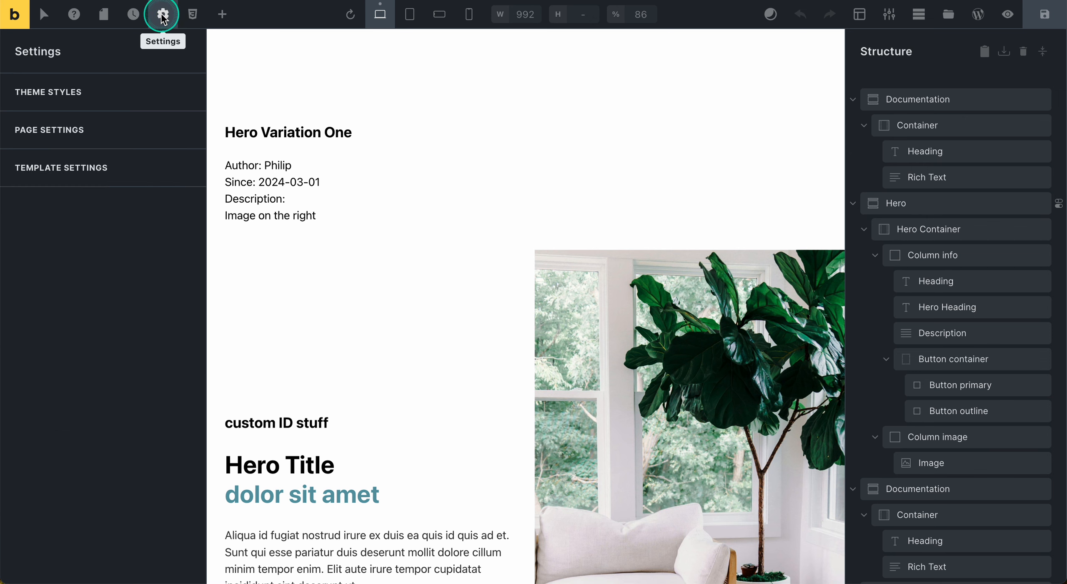
pyautogui.click(98, 169)
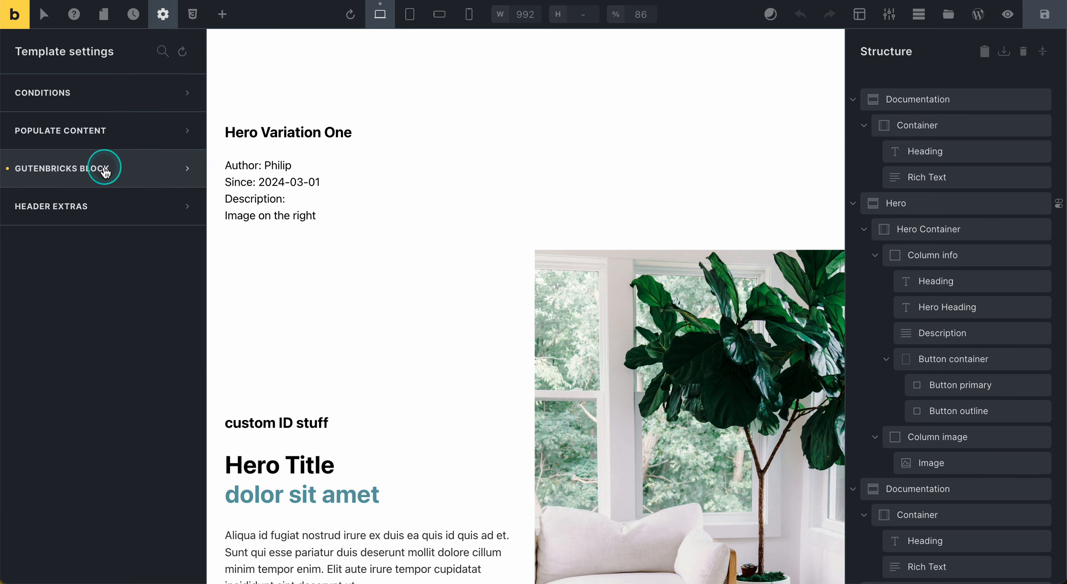
pyautogui.click(162, 14)
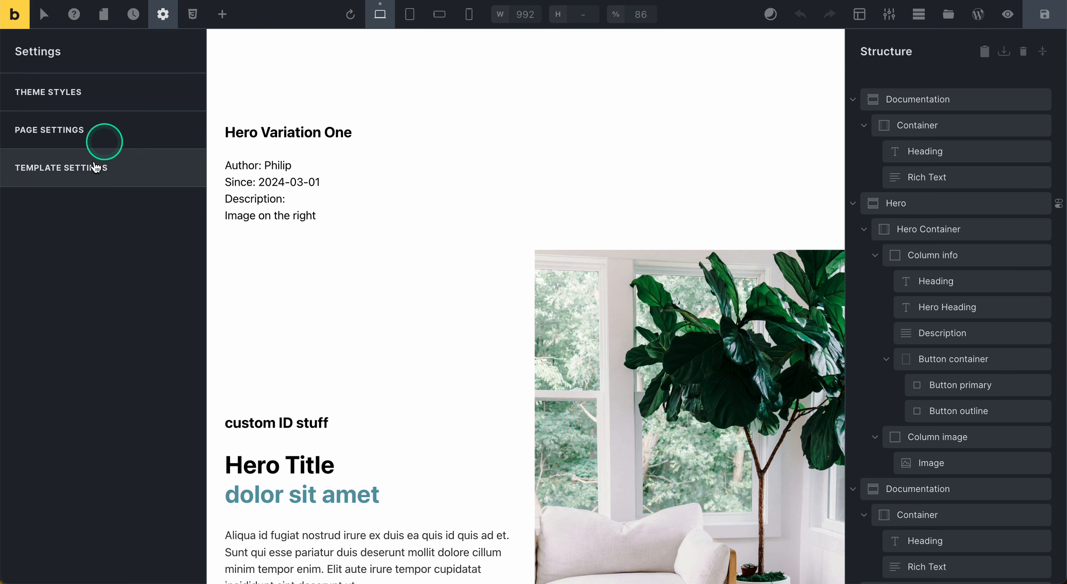
pyautogui.click(96, 166)
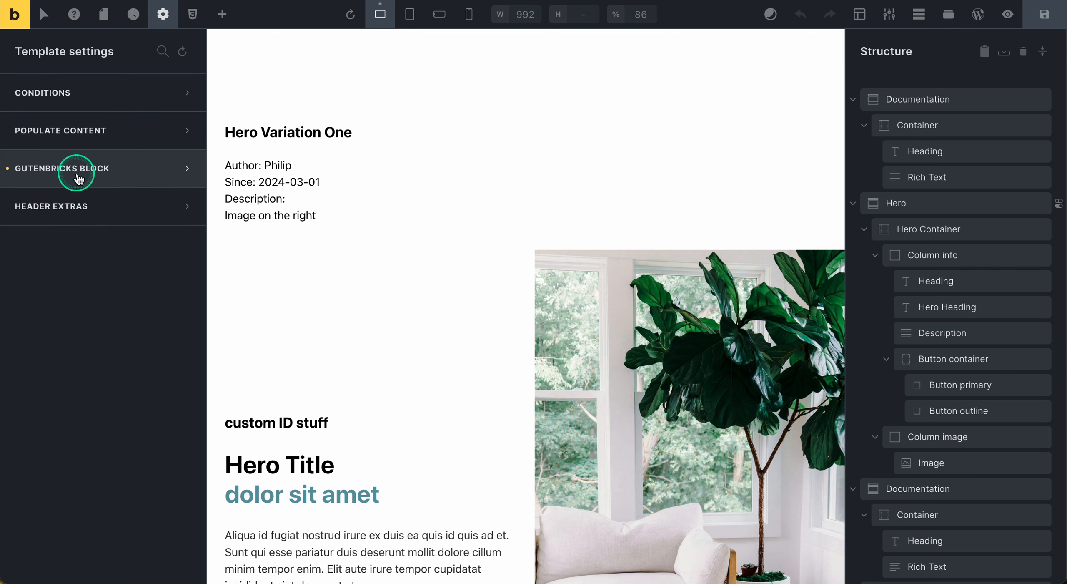
pyautogui.click(91, 177)
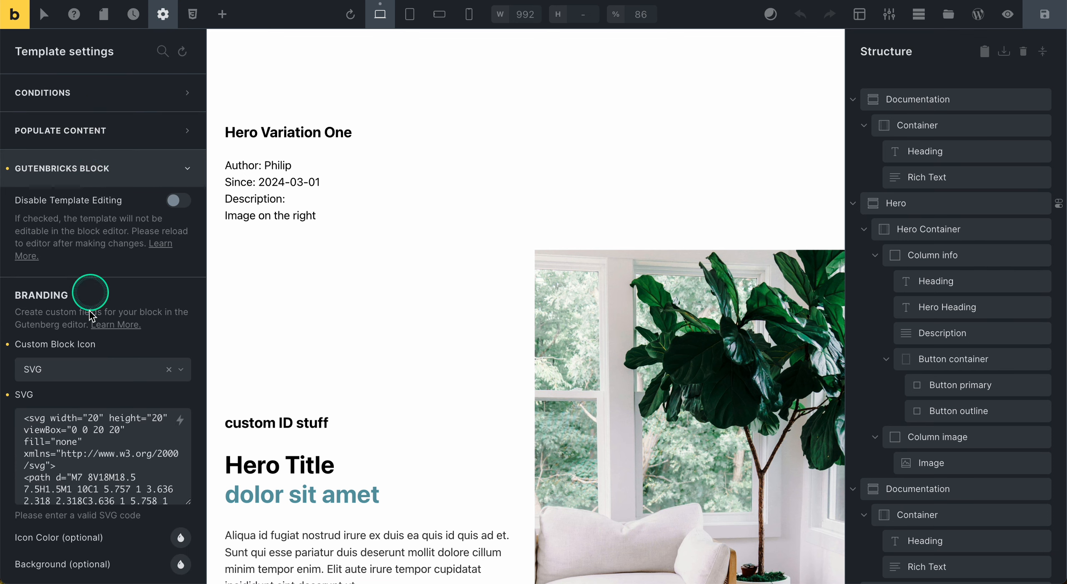
pyautogui.scroll(-3, 89, 300)
pyautogui.scroll(3, 89, 311)
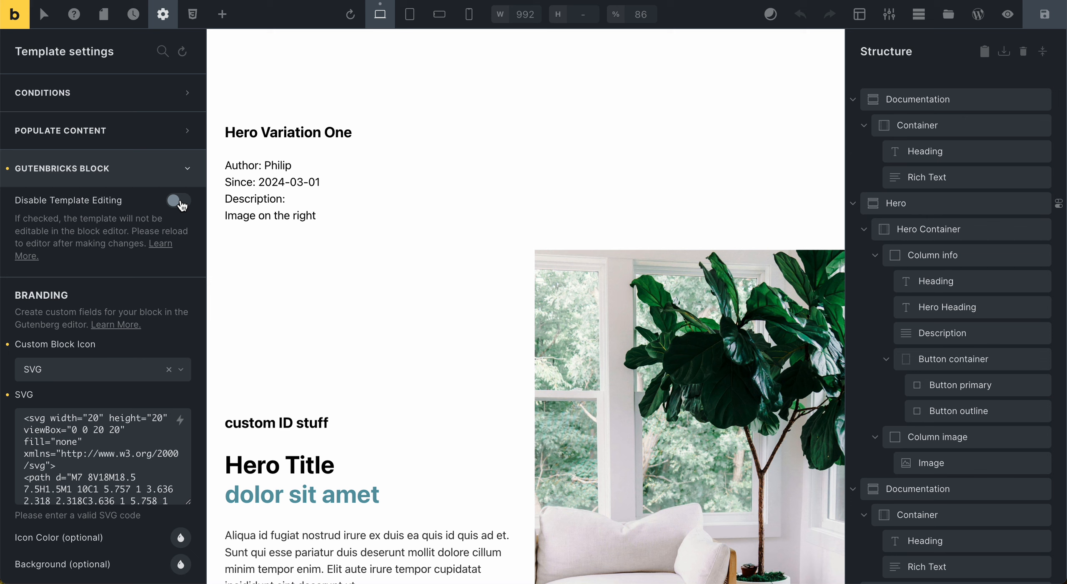
pyautogui.scroll(-5, 107, 331)
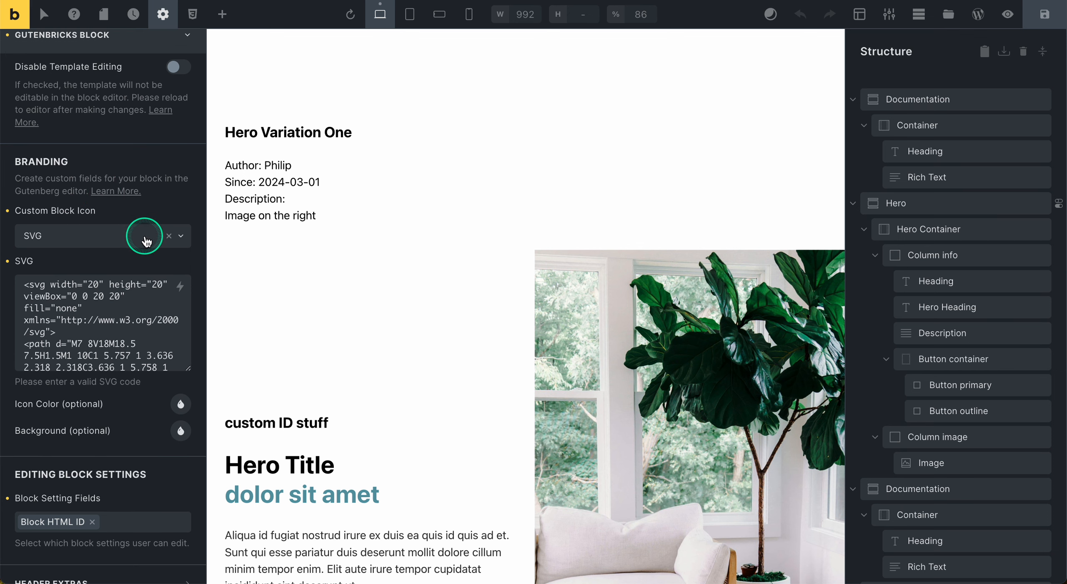
# - Check the Custom Block Icon types, keep SVG selected, and look through the icon's SVG code
pyautogui.click(184, 236)
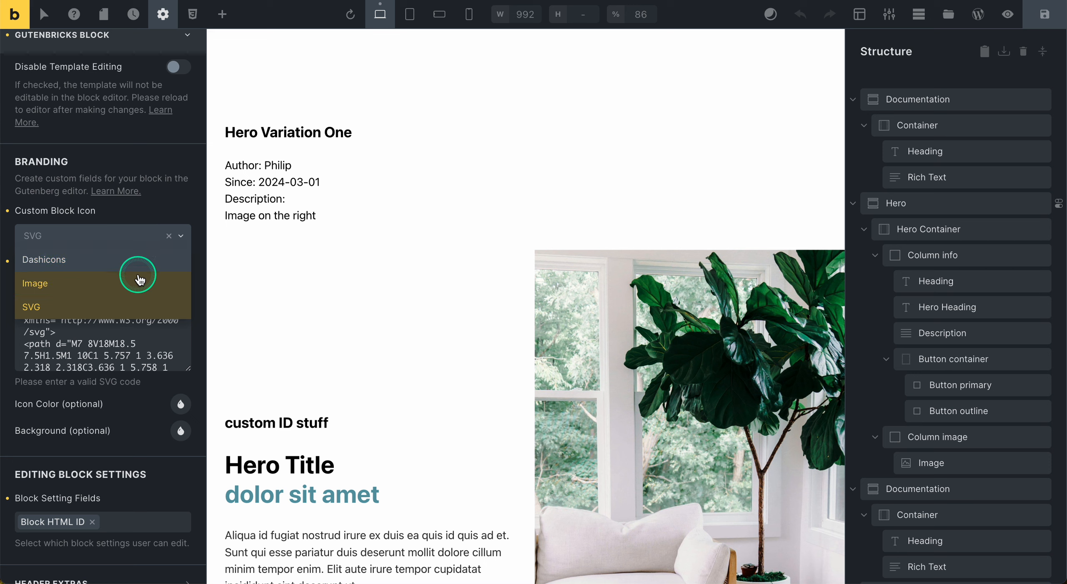
pyautogui.click(109, 306)
pyautogui.scroll(-2, 80, 310)
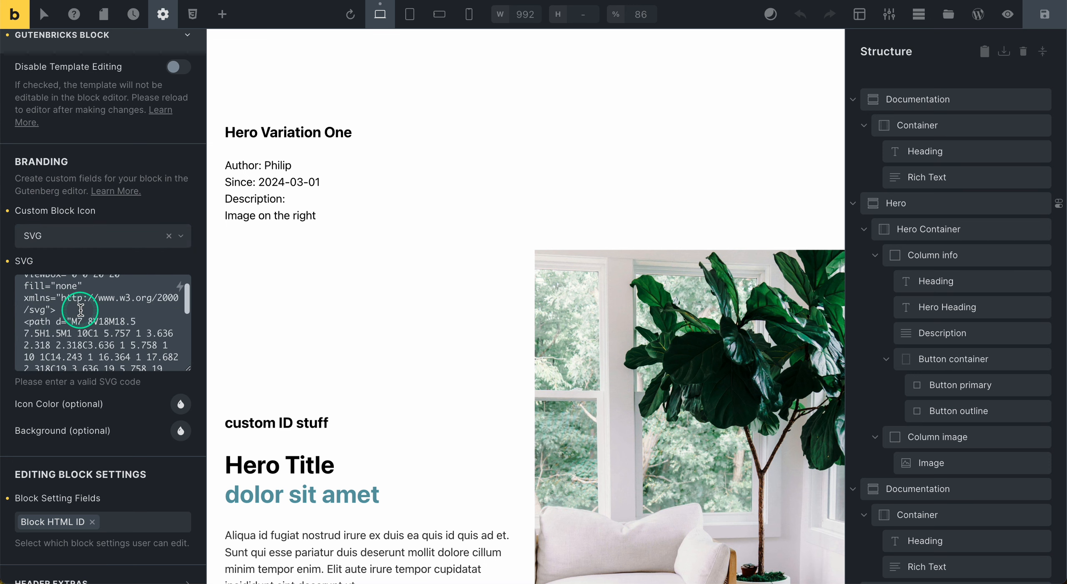
pyautogui.scroll(2, 80, 311)
pyautogui.scroll(-5, 80, 335)
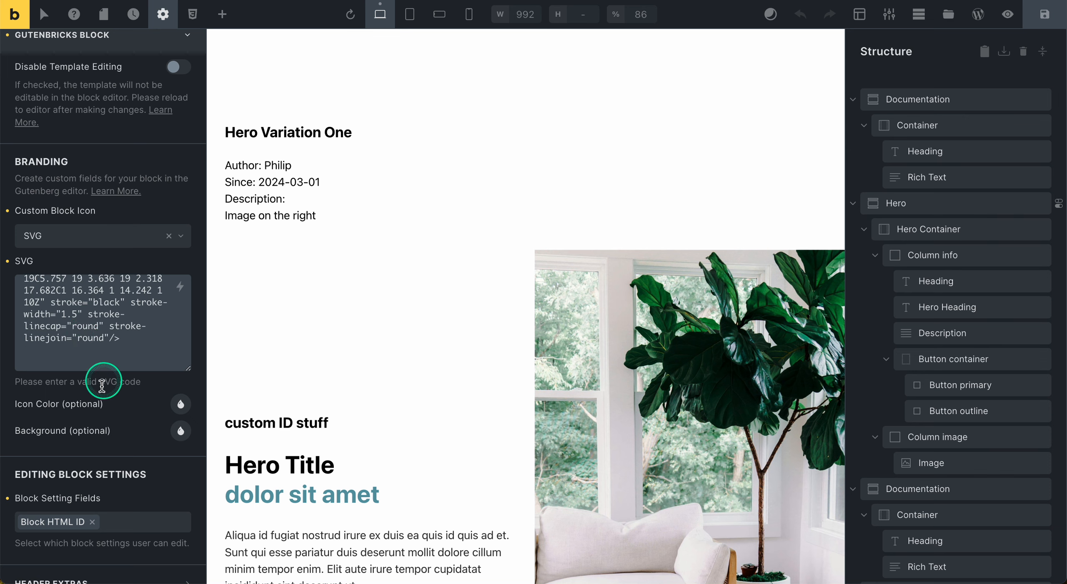
pyautogui.scroll(-1, 100, 378)
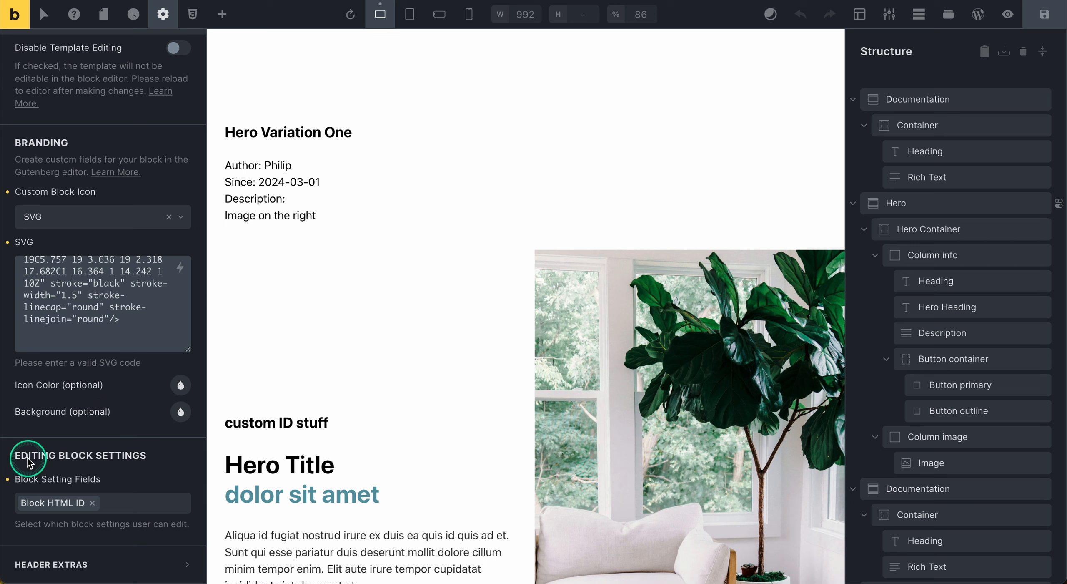
# - Remove Block HTML ID from the template's block setting fields and select it again
pyautogui.click(93, 504)
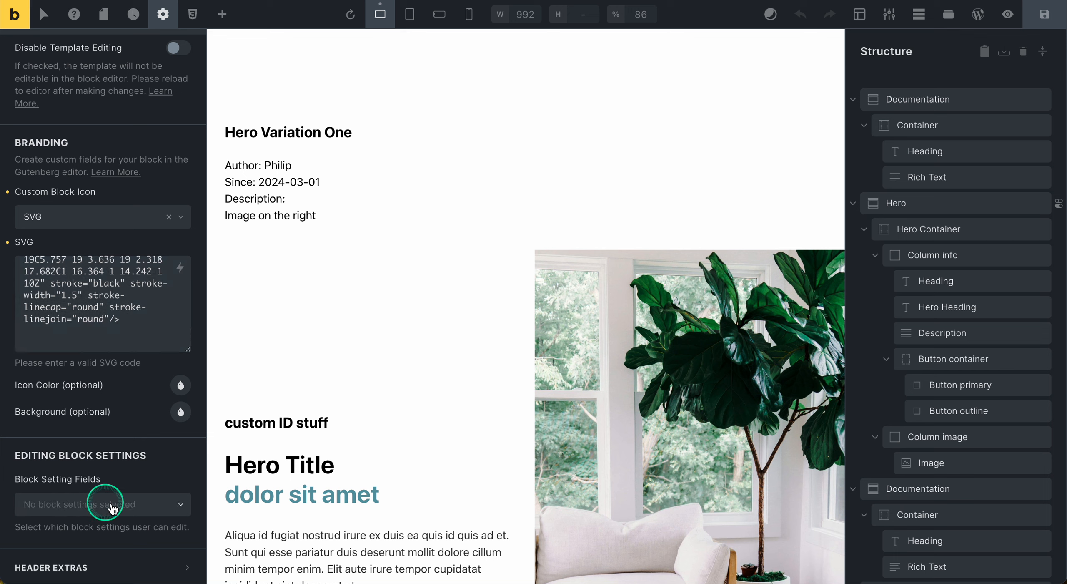
pyautogui.click(109, 504)
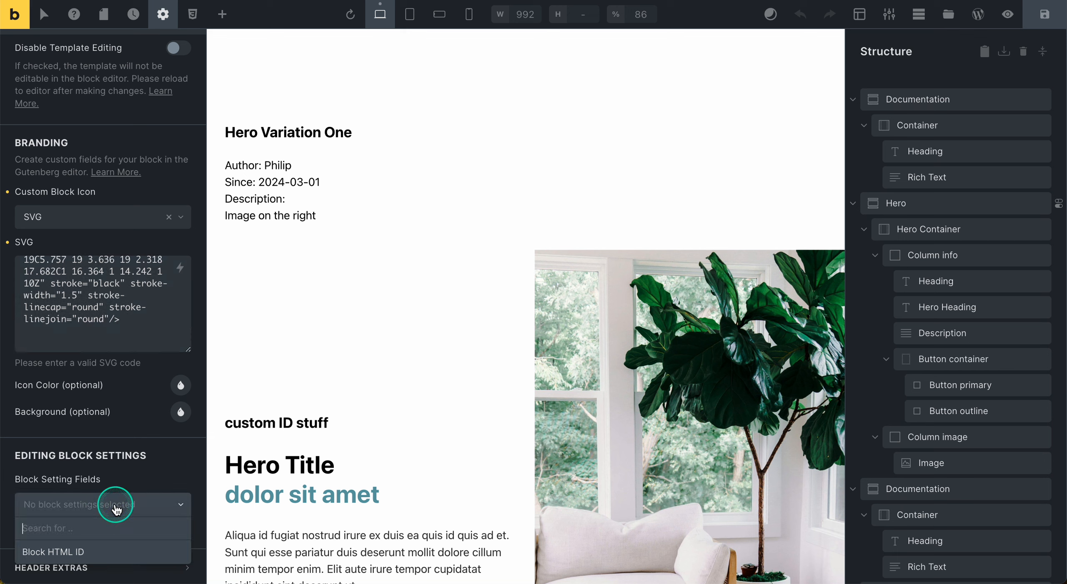
pyautogui.click(95, 554)
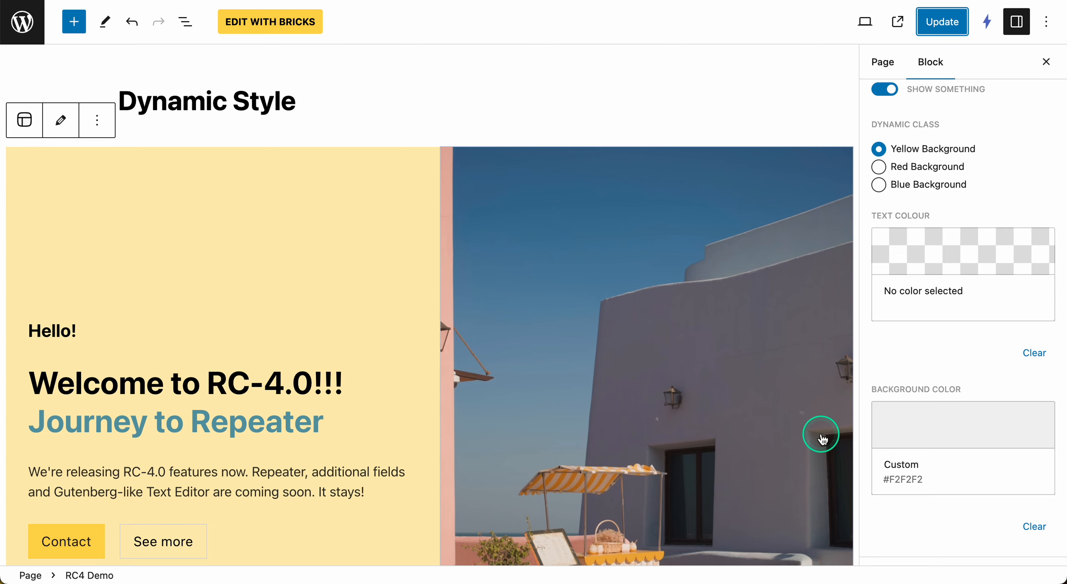
# - Switch to the WordPress block editor and expand the RC4 Demo block's Block Settings group
pyautogui.scroll(-15, 972, 376)
pyautogui.scroll(-5, 976, 382)
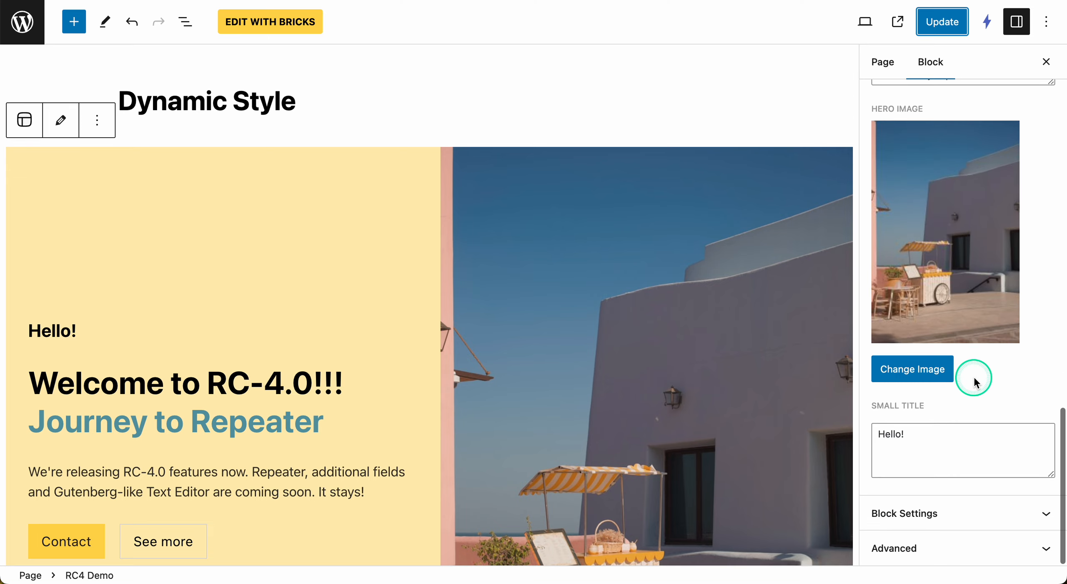
pyautogui.click(931, 509)
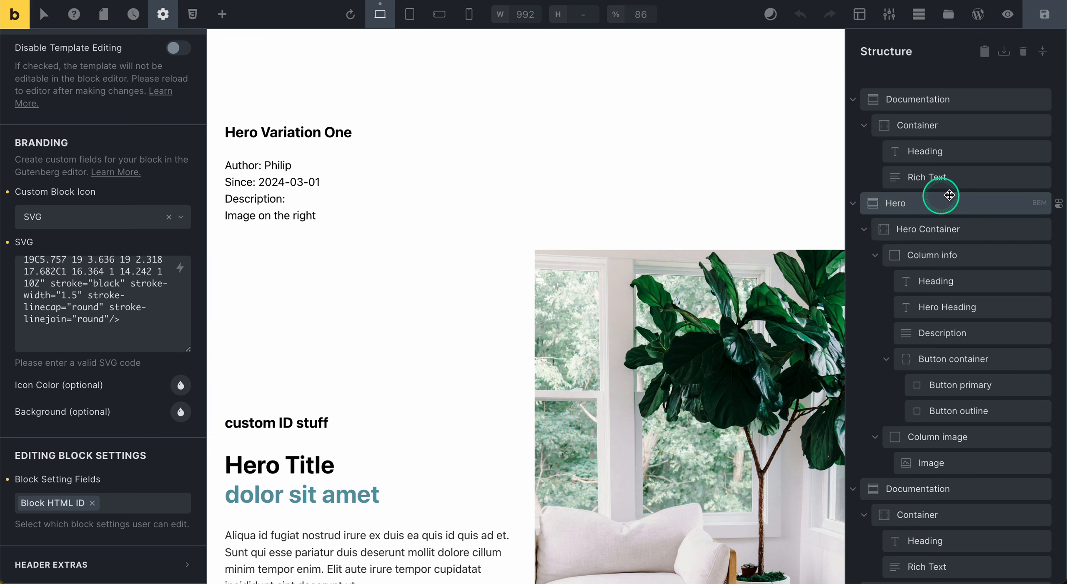
# - Switch to the Bricks builder, select the first Documentation section, and look through both hero variations on the canvas
pyautogui.click(683, 79)
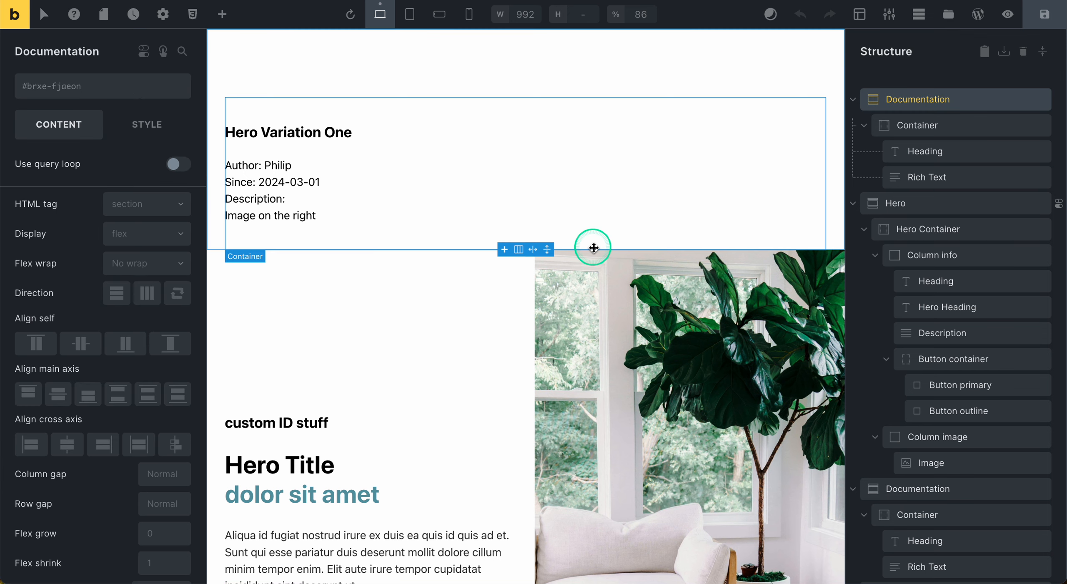
pyautogui.scroll(-15, 585, 346)
pyautogui.scroll(-5, 585, 346)
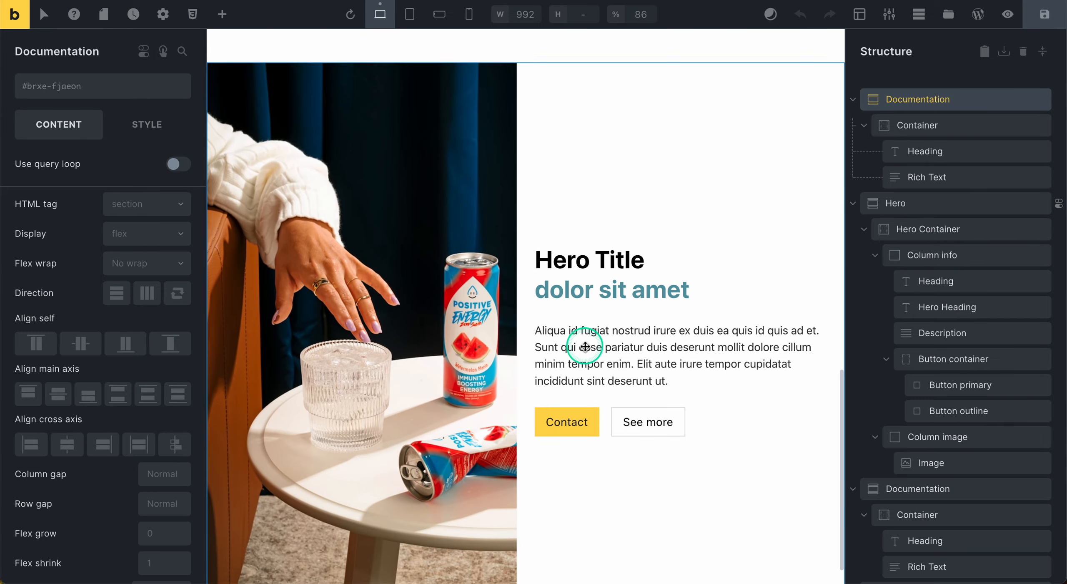
pyautogui.scroll(15, 493, 268)
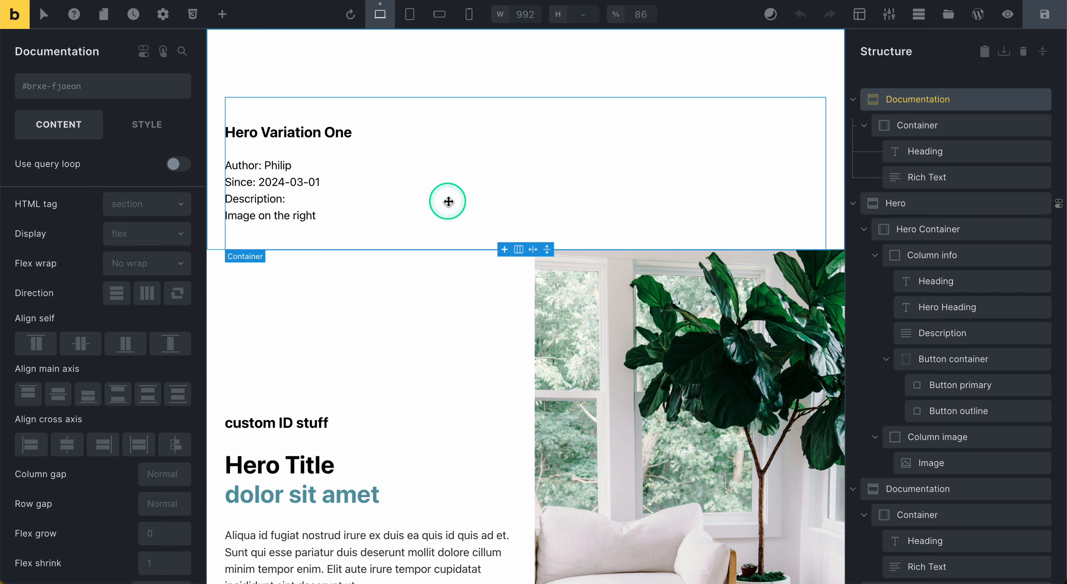
pyautogui.scroll(-15, 446, 200)
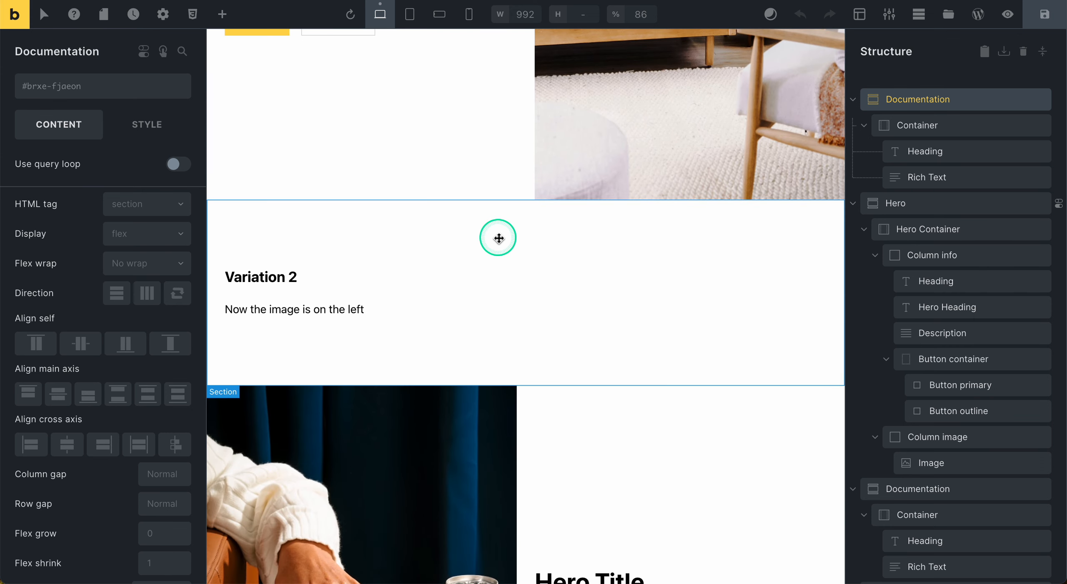
pyautogui.scroll(15, 499, 238)
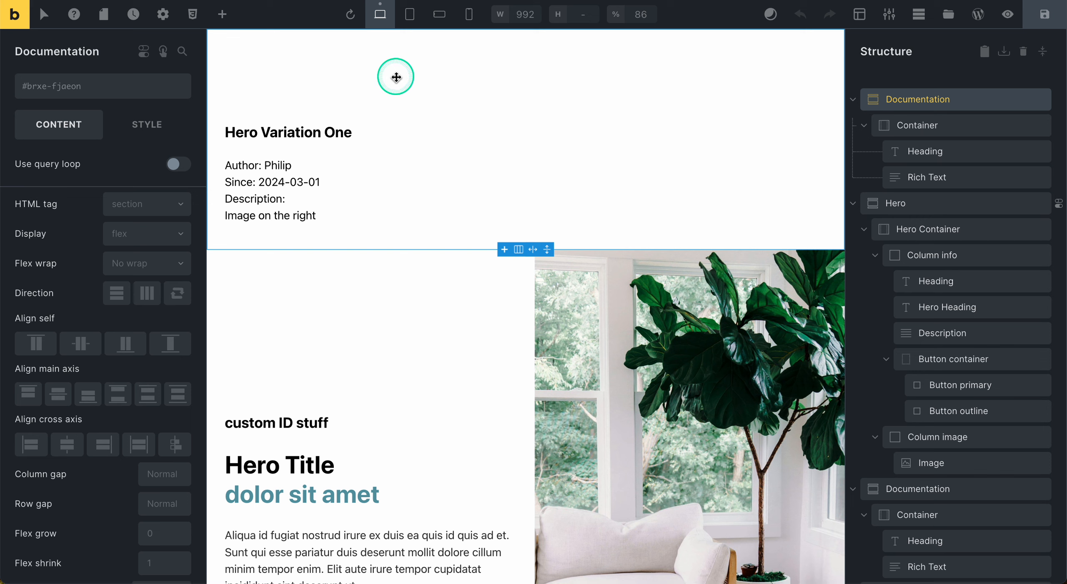
# - Review the Gutenbricks settings of the first Documentation section and of the first Hero section, including rendering and dynamic class
pyautogui.scroll(-3, 128, 319)
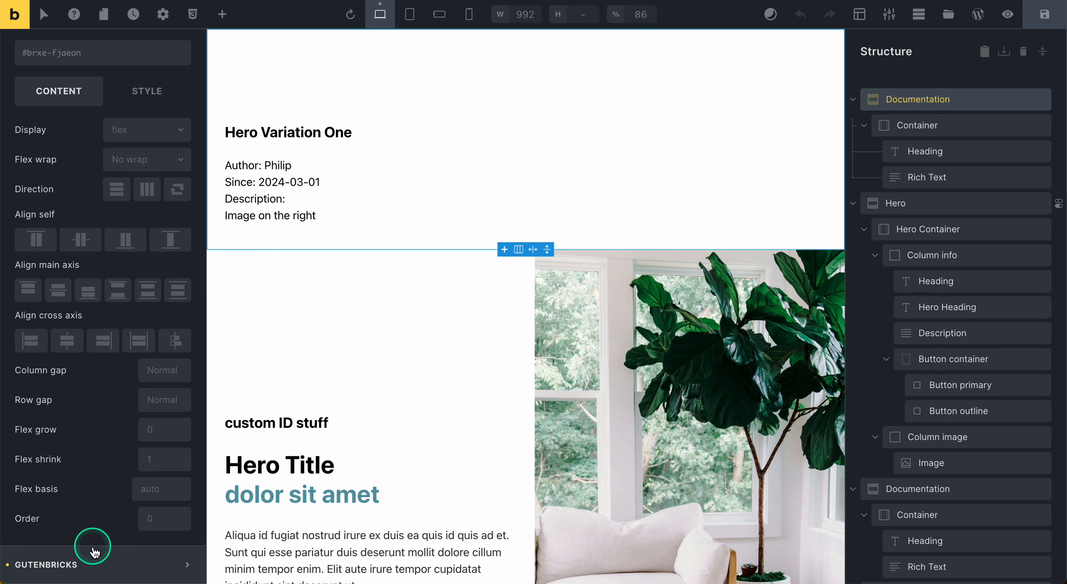
pyautogui.click(135, 560)
pyautogui.scroll(-6, 140, 457)
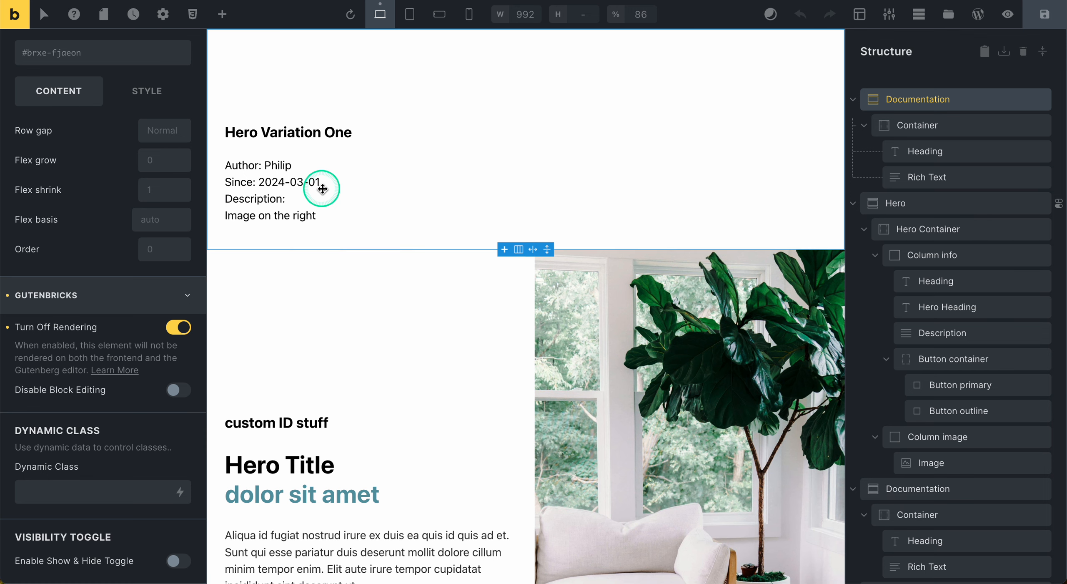
pyautogui.scroll(-2, 476, 369)
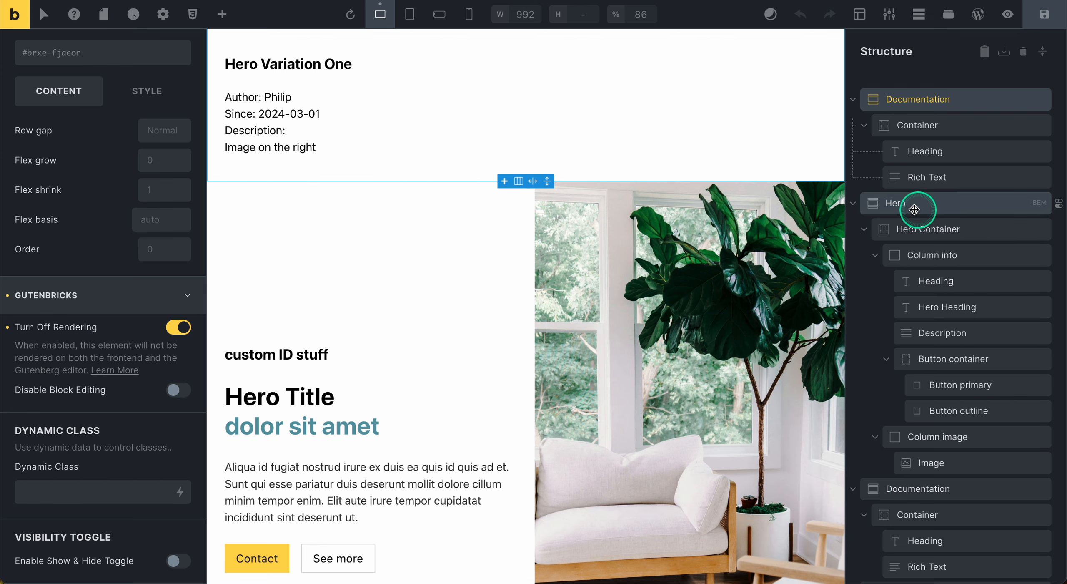
pyautogui.click(897, 203)
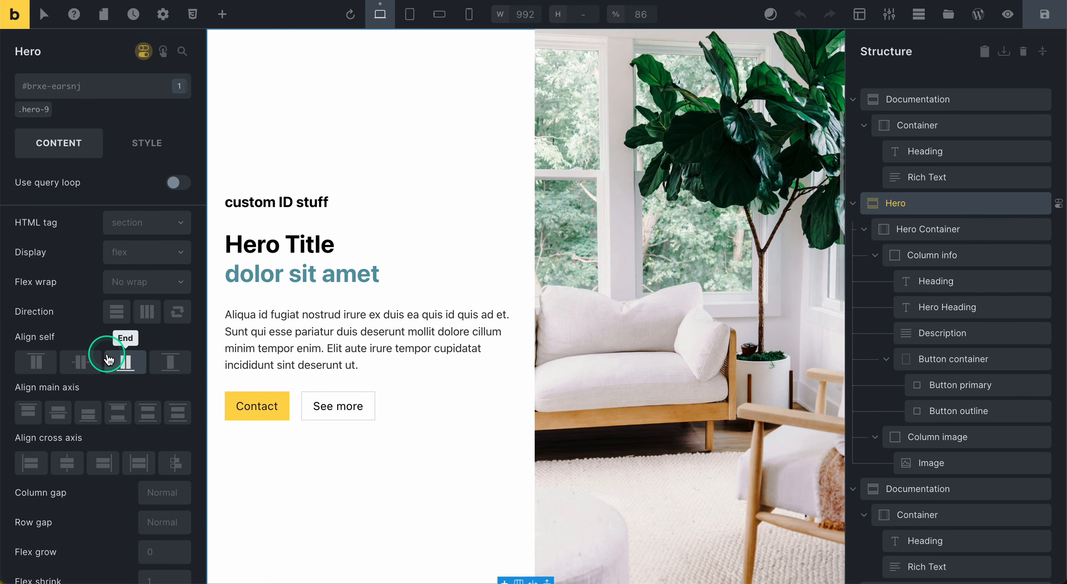
pyautogui.scroll(-8, 100, 367)
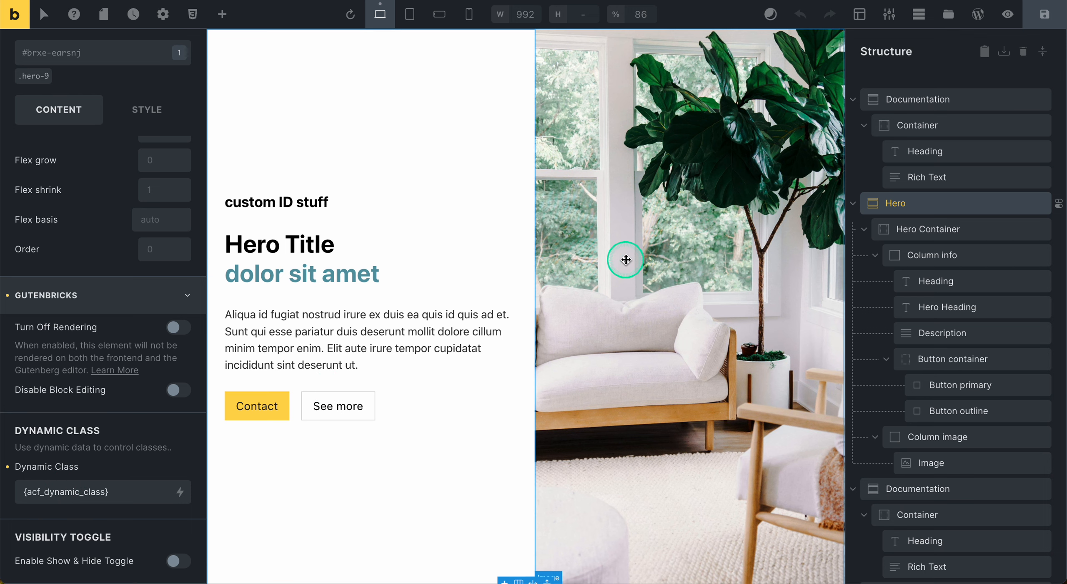
# - Select the small heading above Hero Title and examine its Gutenbricks editor field label and group name settings
pyautogui.click(300, 205)
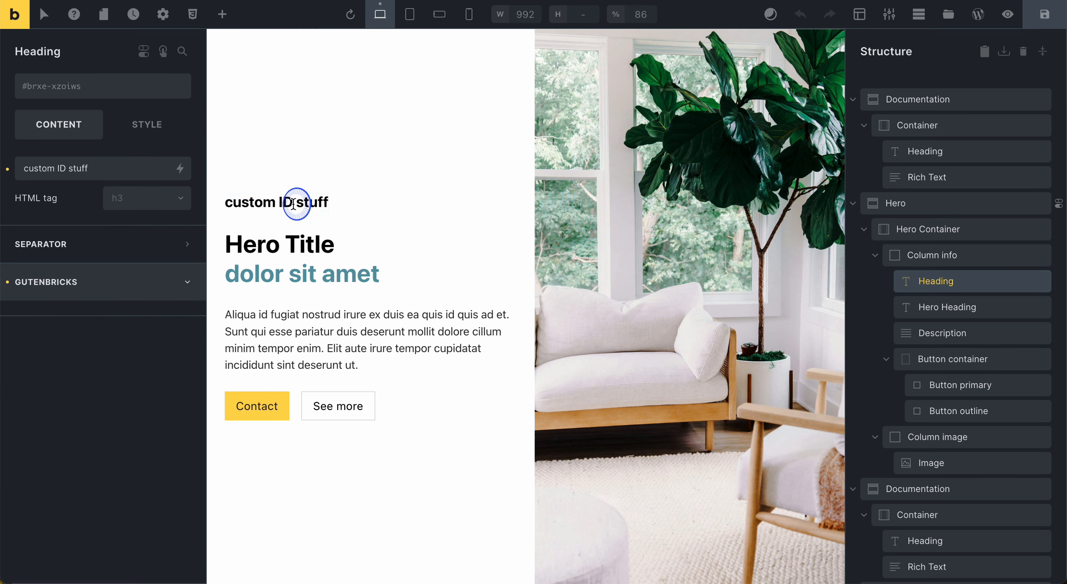
pyautogui.scroll(-3, 73, 437)
pyautogui.scroll(-7, 74, 438)
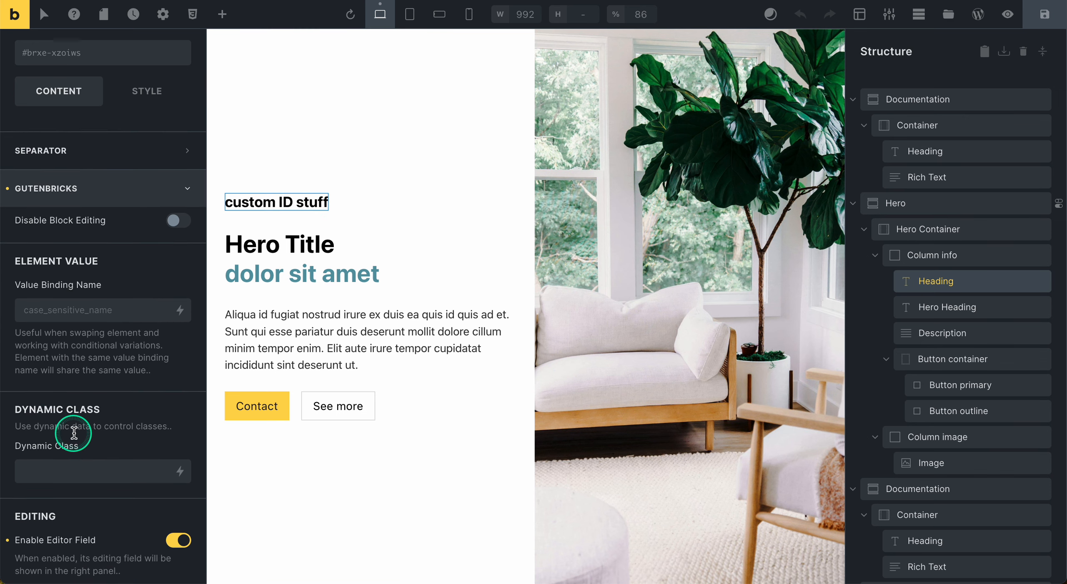
pyautogui.scroll(-1, 88, 374)
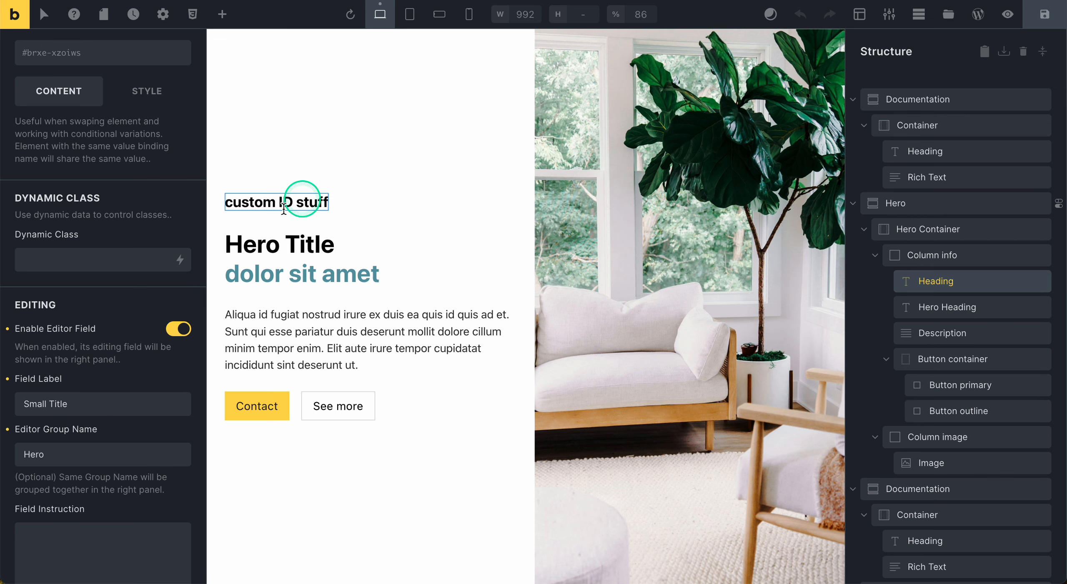
pyautogui.scroll(-4, 67, 402)
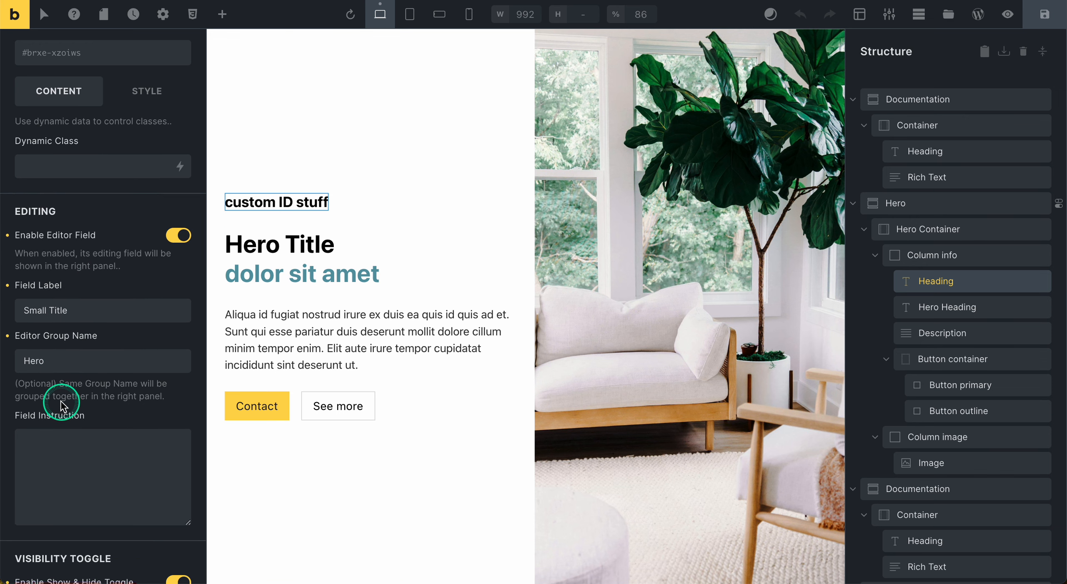
pyautogui.scroll(-1, 104, 246)
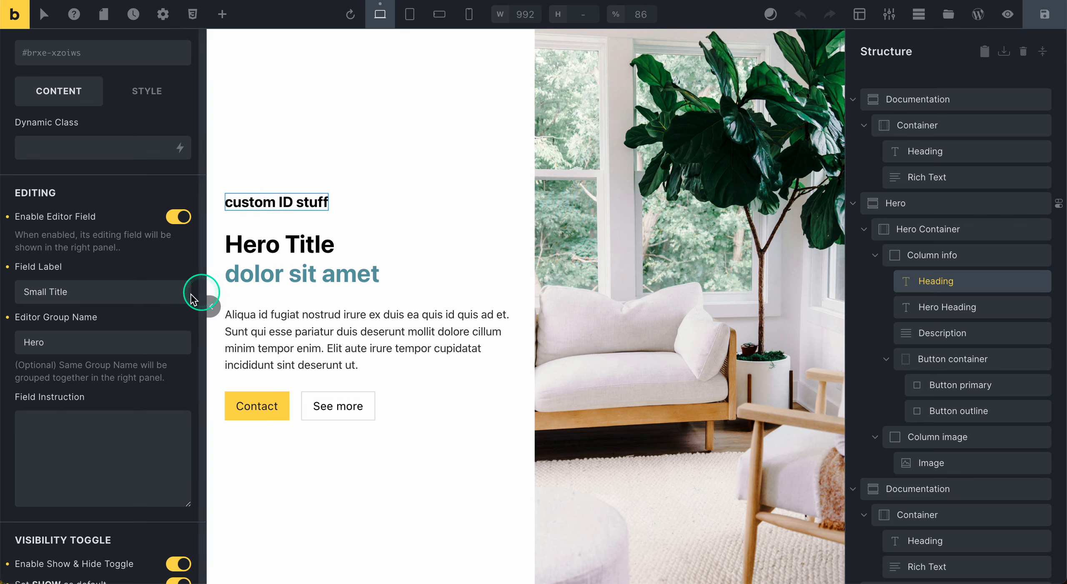
pyautogui.click(103, 289)
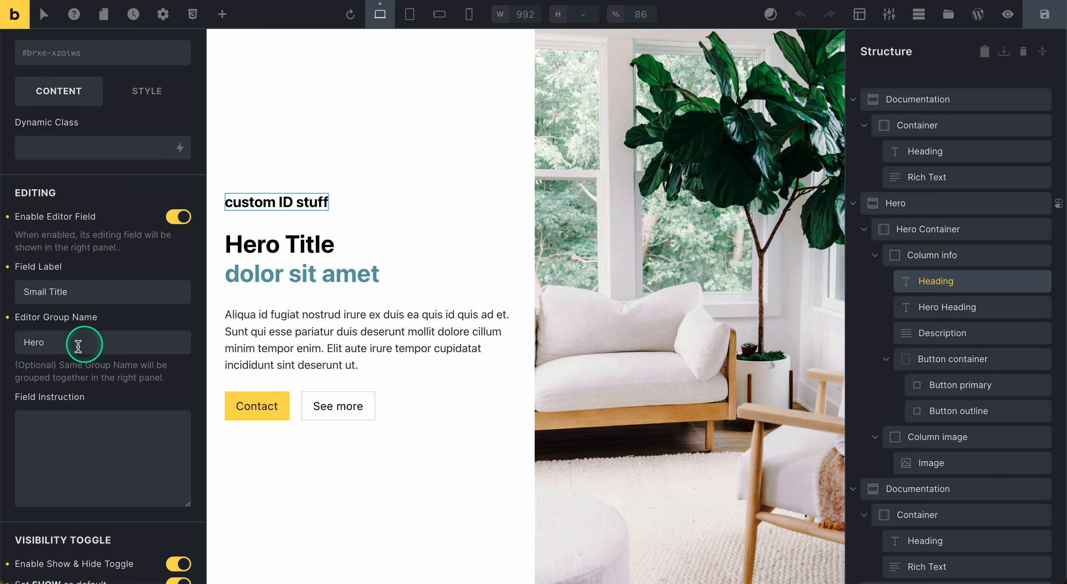
# - Examine the small heading's Visibility Toggle options, including its default state, label and group name
pyautogui.scroll(-5, 78, 346)
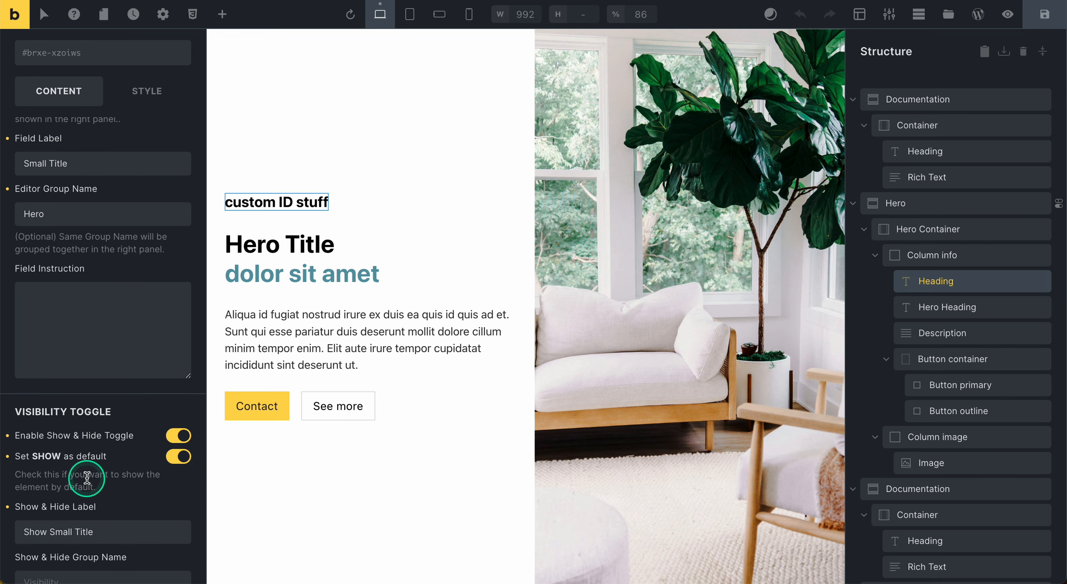
pyautogui.scroll(-6, 86, 477)
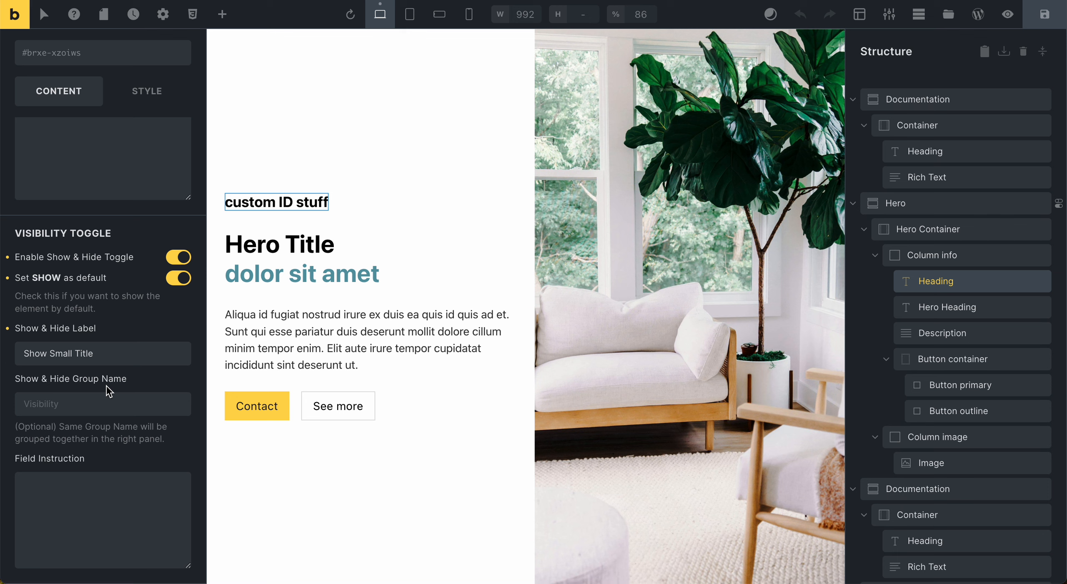
pyautogui.click(179, 257)
pyautogui.scroll(6, 112, 369)
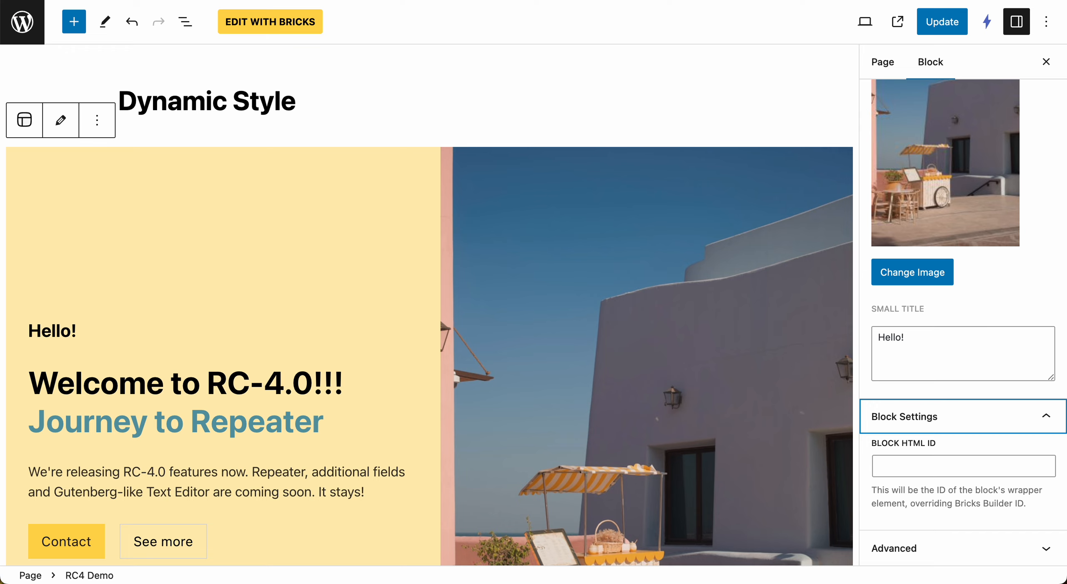
# - Switch to the WordPress block editor, check the Visibility group, and collapse the Hero and Block Settings groups
pyautogui.scroll(15, 968, 321)
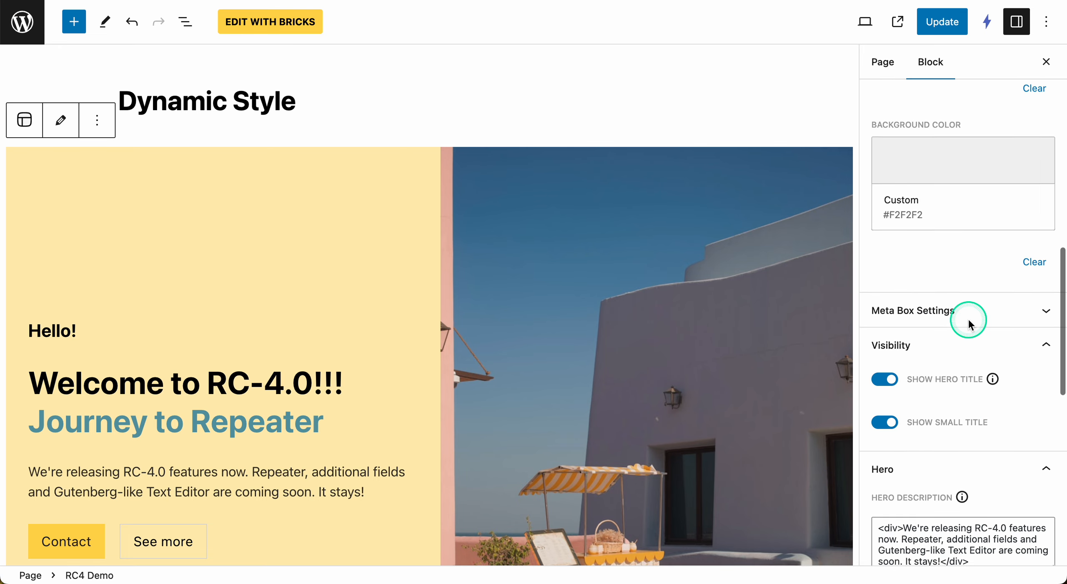
pyautogui.scroll(-6, 968, 321)
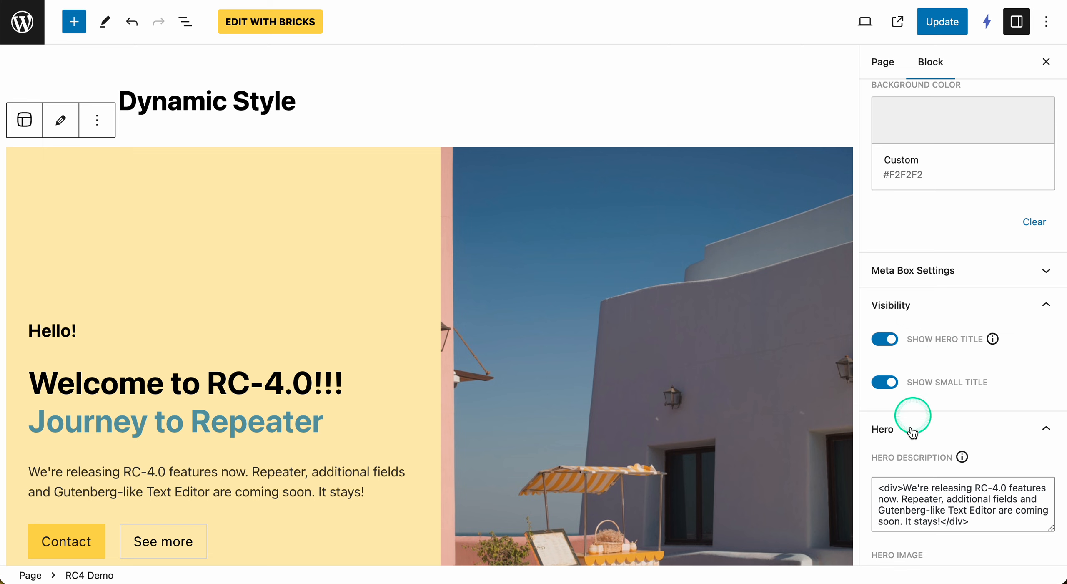
pyautogui.click(896, 429)
pyautogui.click(917, 463)
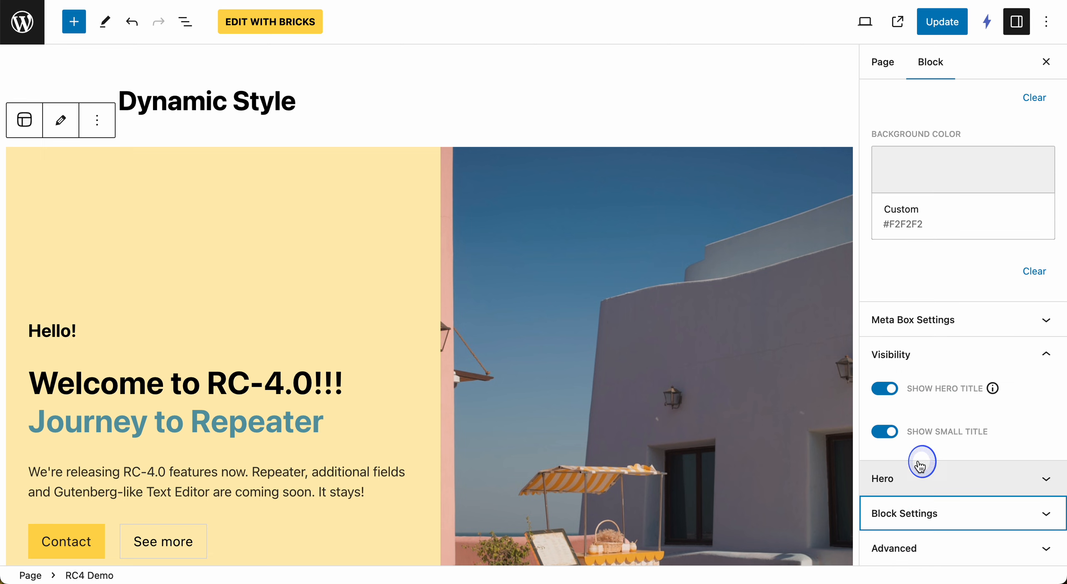
# - Switch back to the Bricks builder and set the small heading's Value Binding Name to hero_small_title
pyautogui.click(512, 142)
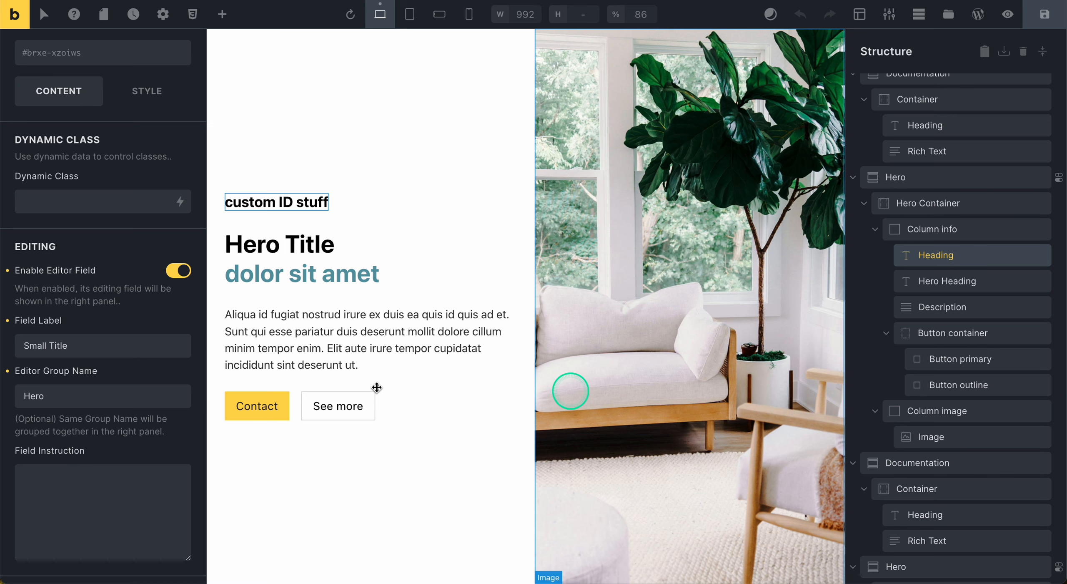
pyautogui.scroll(1, 132, 342)
pyautogui.scroll(5, 132, 342)
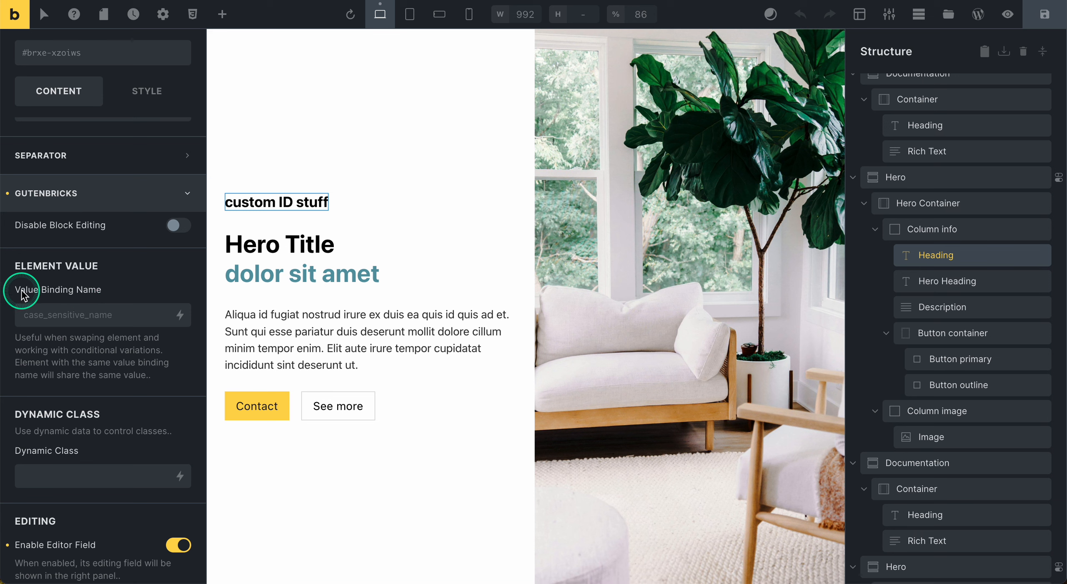
pyautogui.click(88, 314)
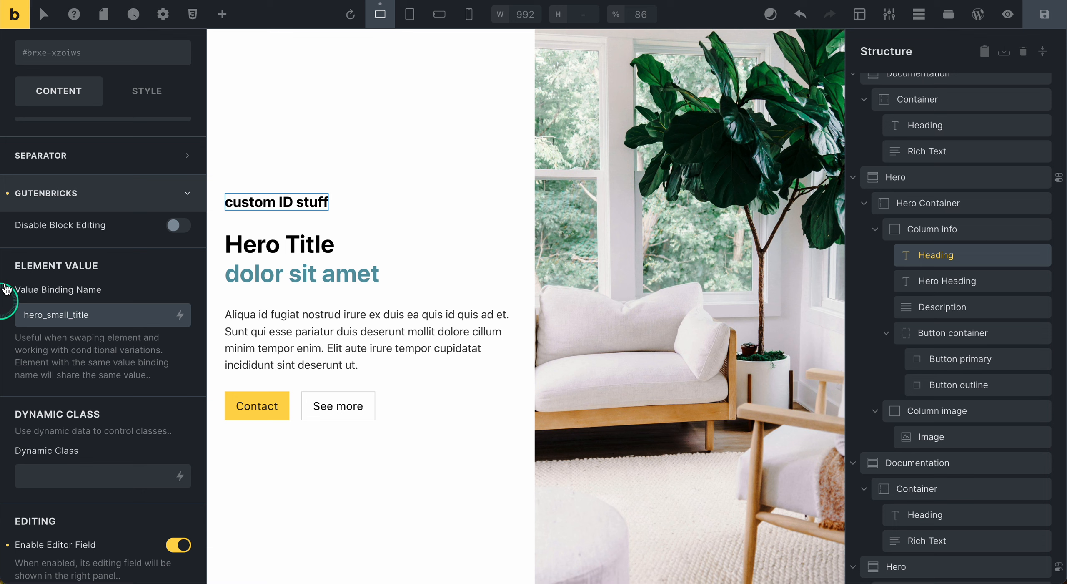
pyautogui.doubleClick(131, 307)
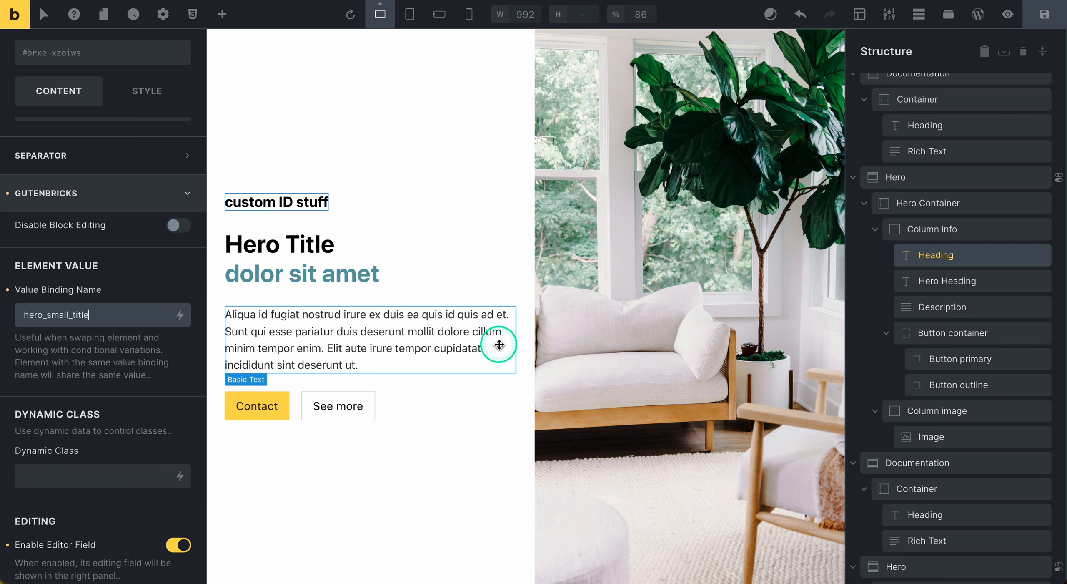
# - Compare the two Hero variations on the canvas and locate the image-left Hero section in the structure
pyautogui.scroll(-5, 496, 341)
pyautogui.scroll(-8, 499, 344)
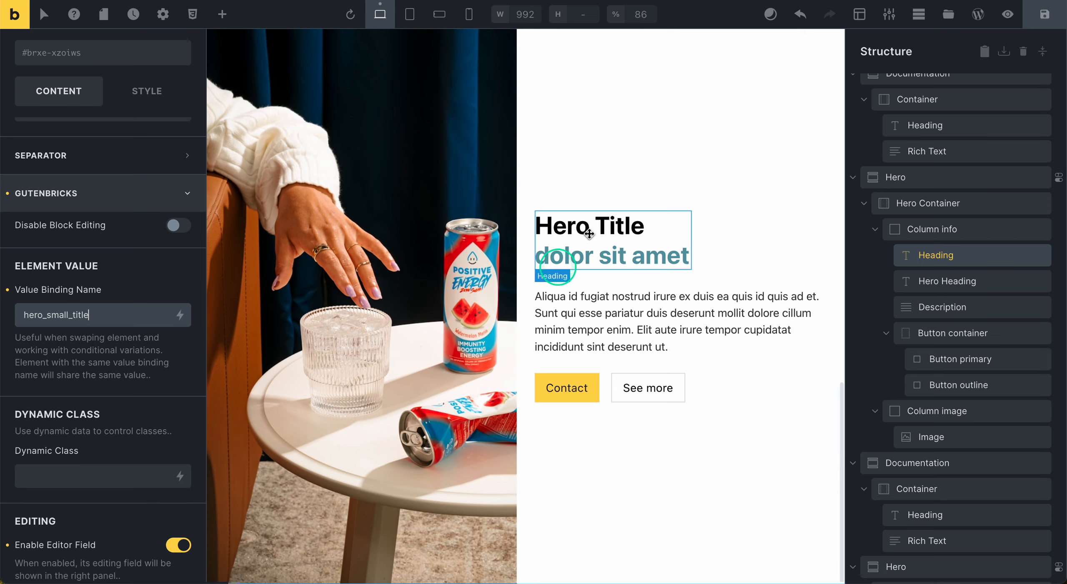
pyautogui.scroll(9, 615, 188)
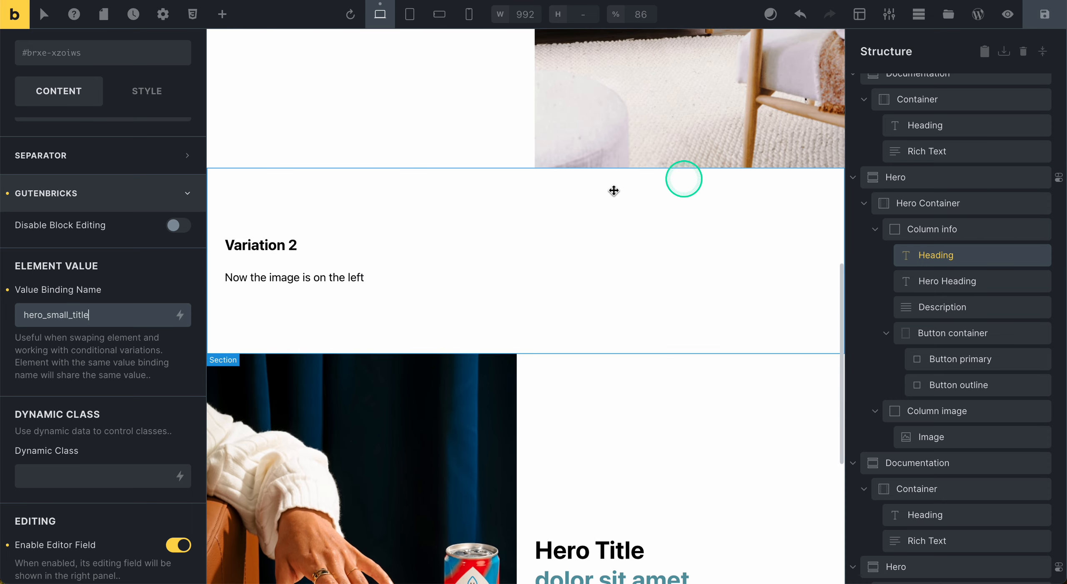
pyautogui.scroll(-6, 542, 300)
pyautogui.click(695, 142)
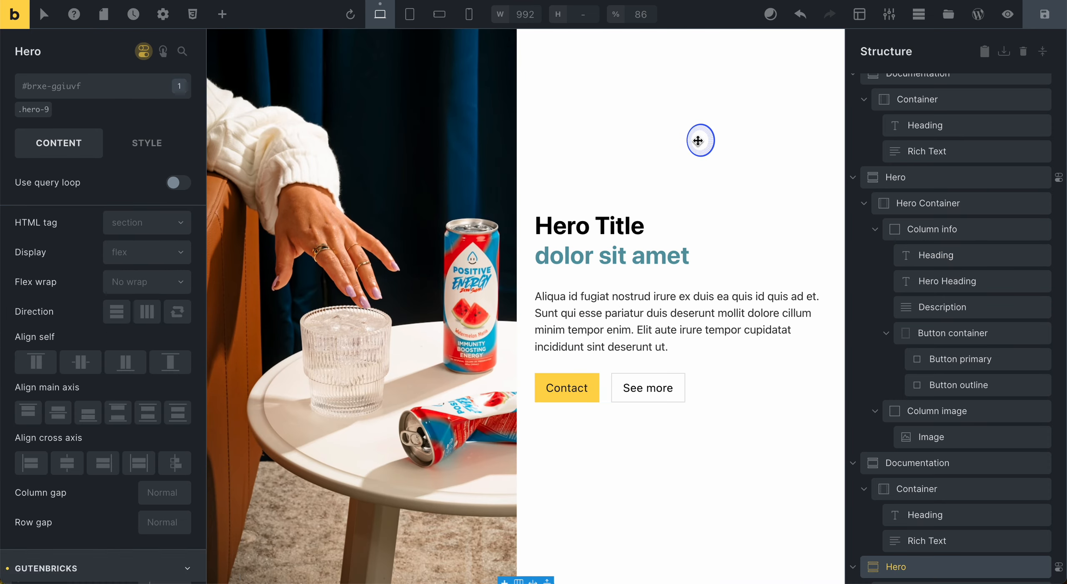
pyautogui.scroll(-5, 938, 517)
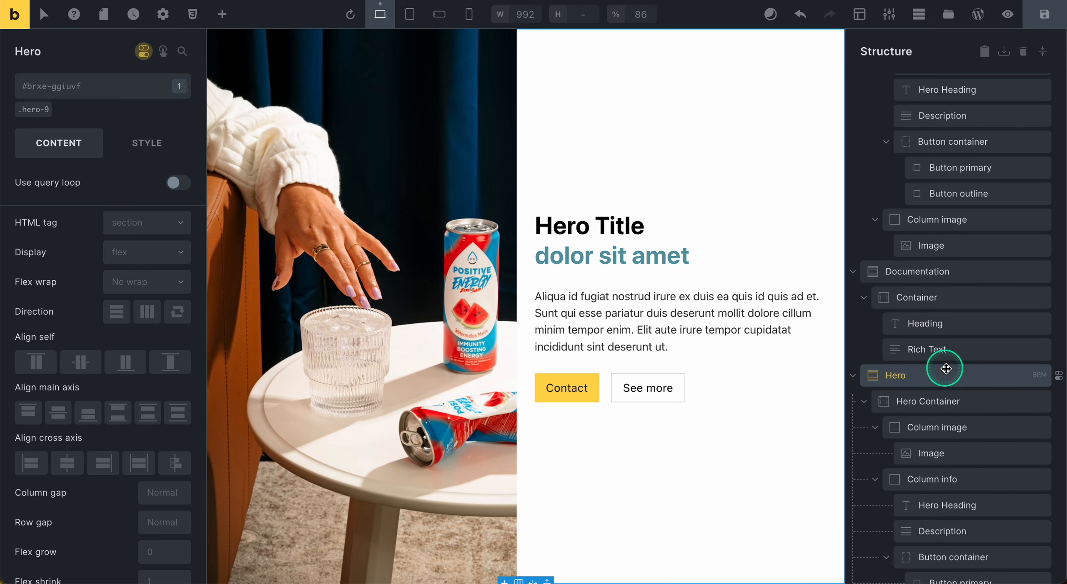
pyautogui.scroll(6, 646, 327)
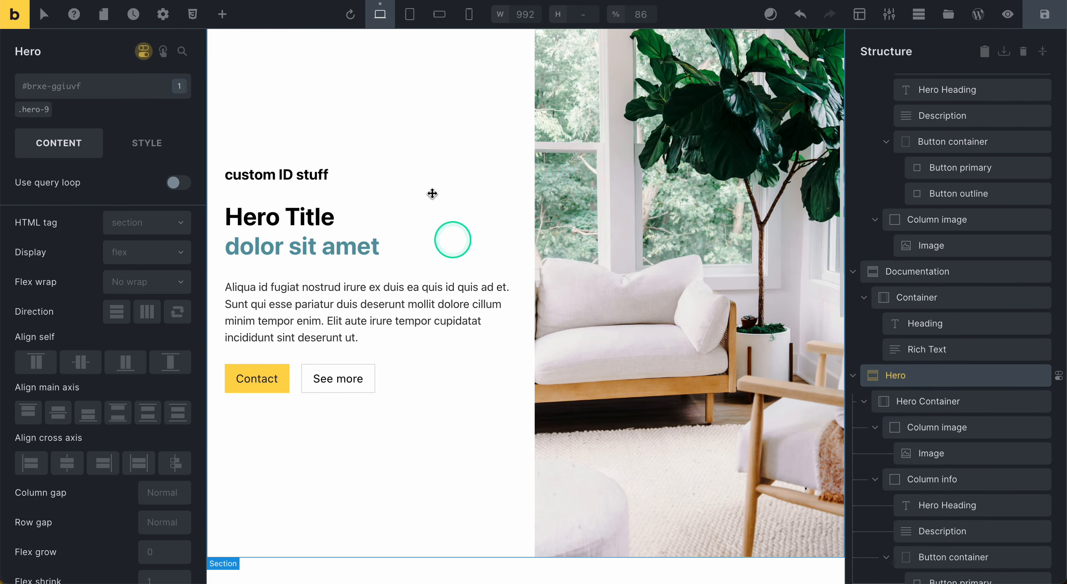
# - Duplicate the small heading of the first Hero and move the copy into Column info of the image-left Hero
pyautogui.click(305, 168)
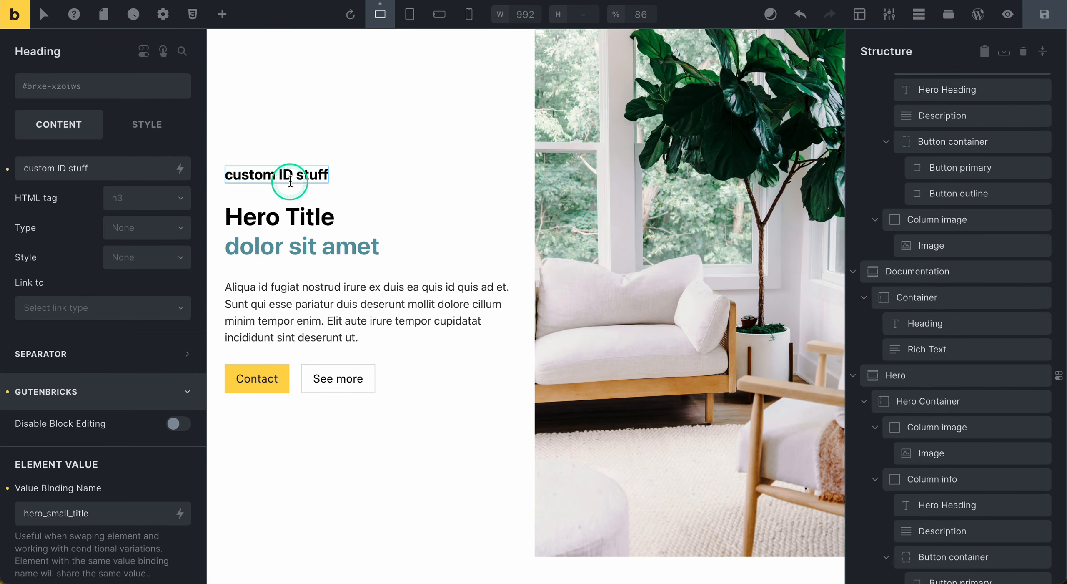
pyautogui.rightClick(291, 181)
pyautogui.click(348, 237)
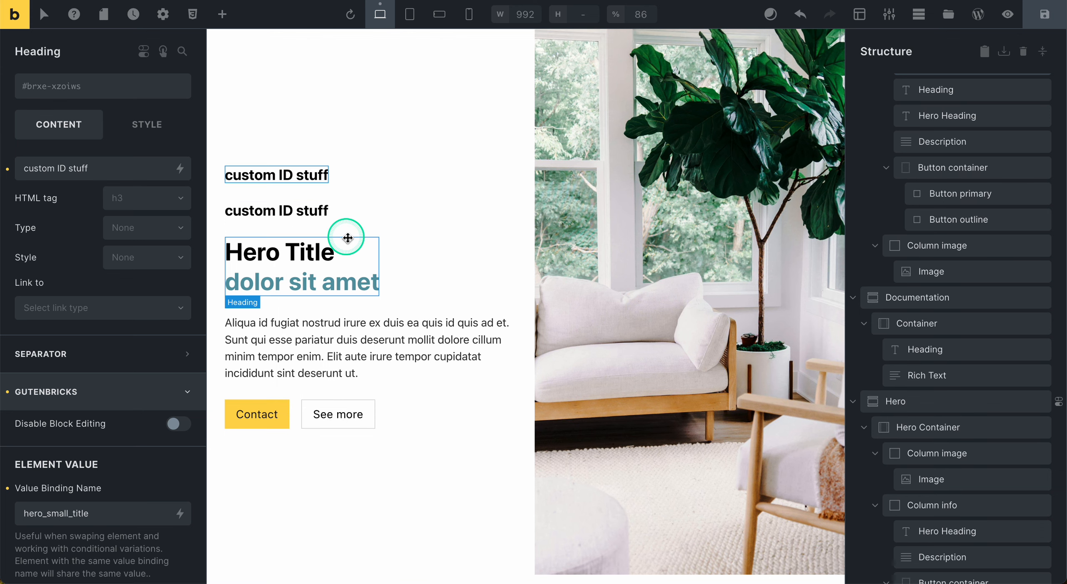
pyautogui.click(288, 210)
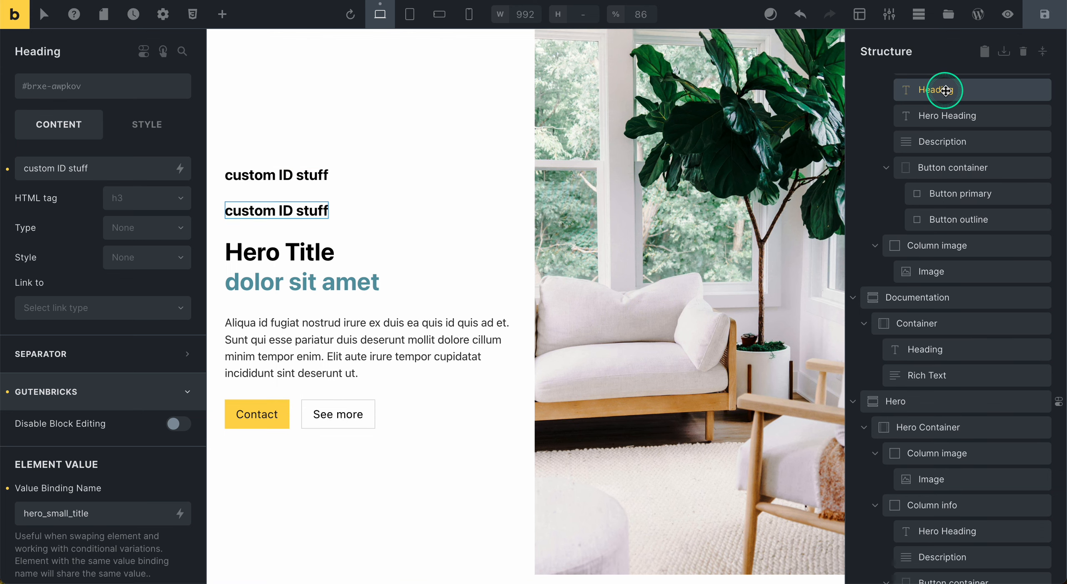
pyautogui.moveTo(946, 90); pyautogui.dragTo(971, 541)
# - Place the copied small heading between Hero Heading and Description in the image-left Hero
pyautogui.scroll(-10, 431, 247)
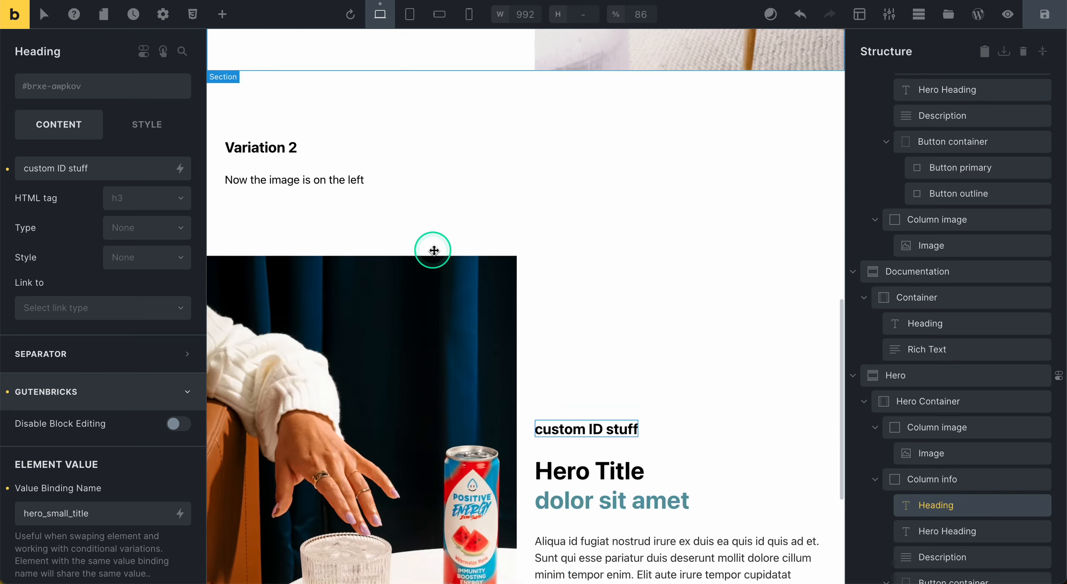
pyautogui.scroll(-2, 995, 482)
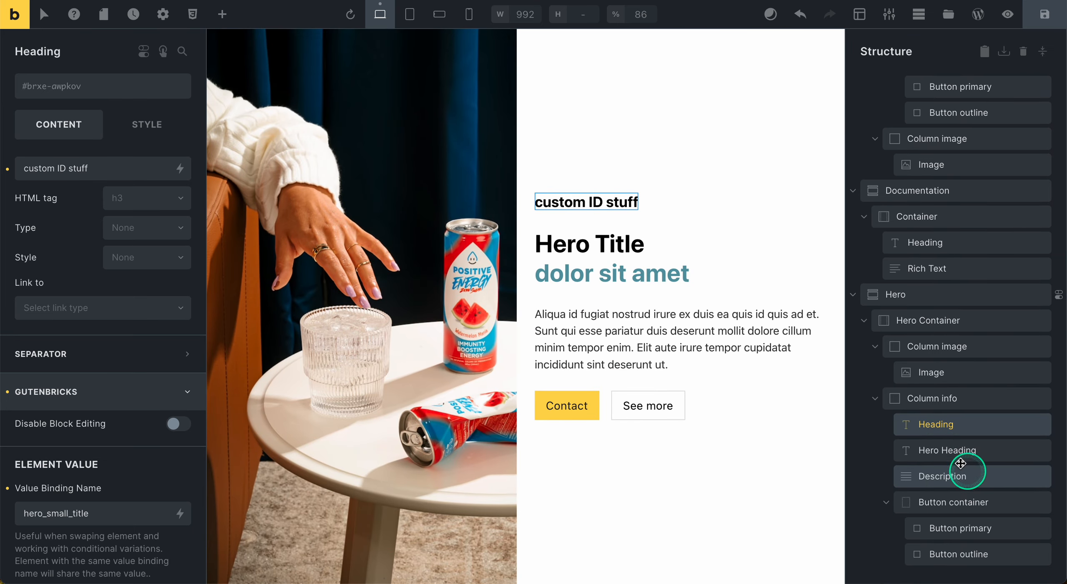
pyautogui.moveTo(946, 428); pyautogui.dragTo(951, 474)
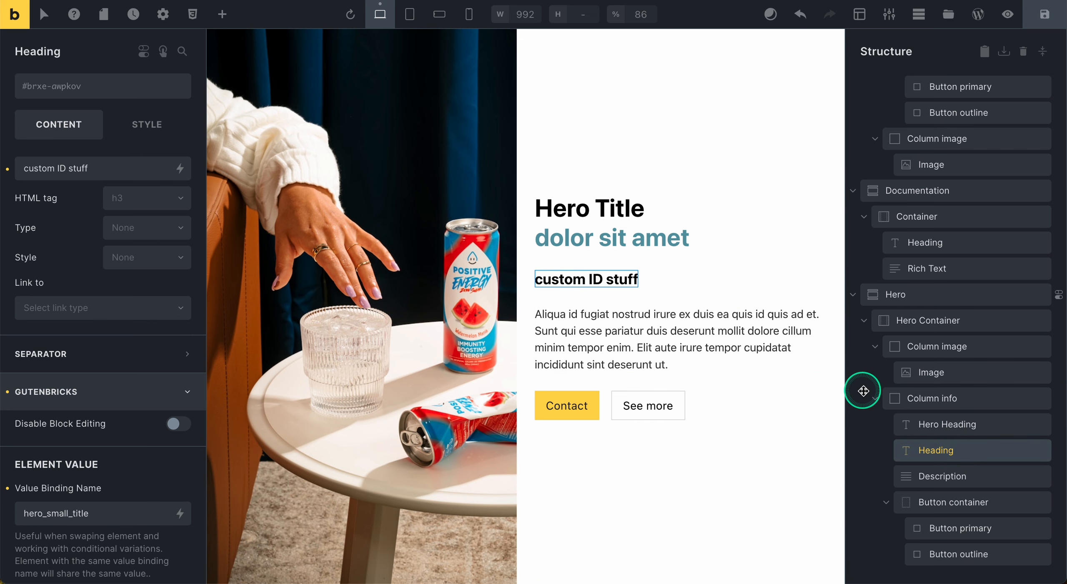
# - Compare the Value Binding Name of the copied small heading, the first Hero Heading and the original small heading
pyautogui.scroll(-1, 100, 429)
pyautogui.scroll(-2, 100, 429)
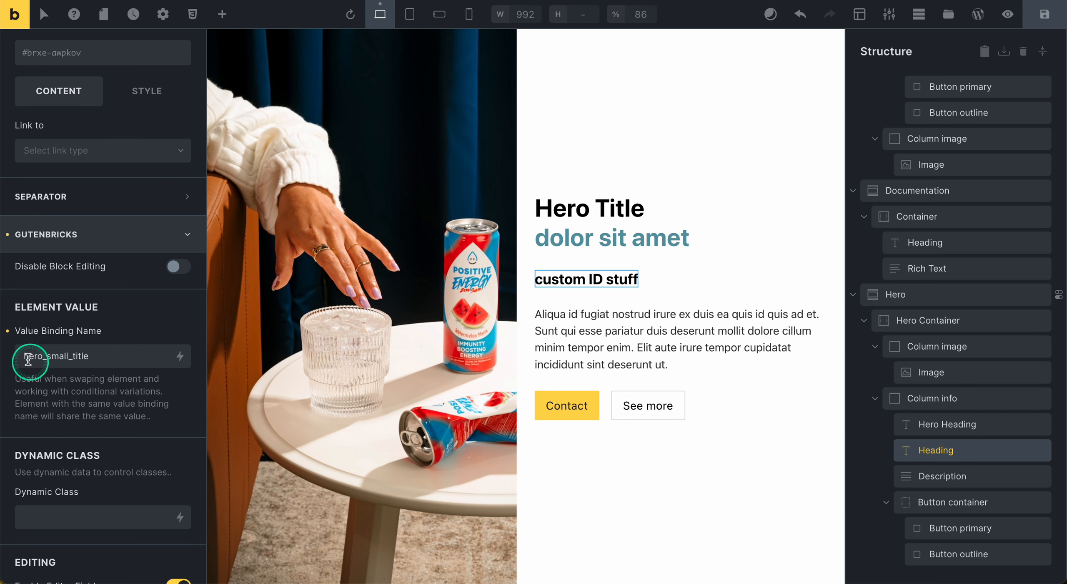
pyautogui.scroll(5, 941, 308)
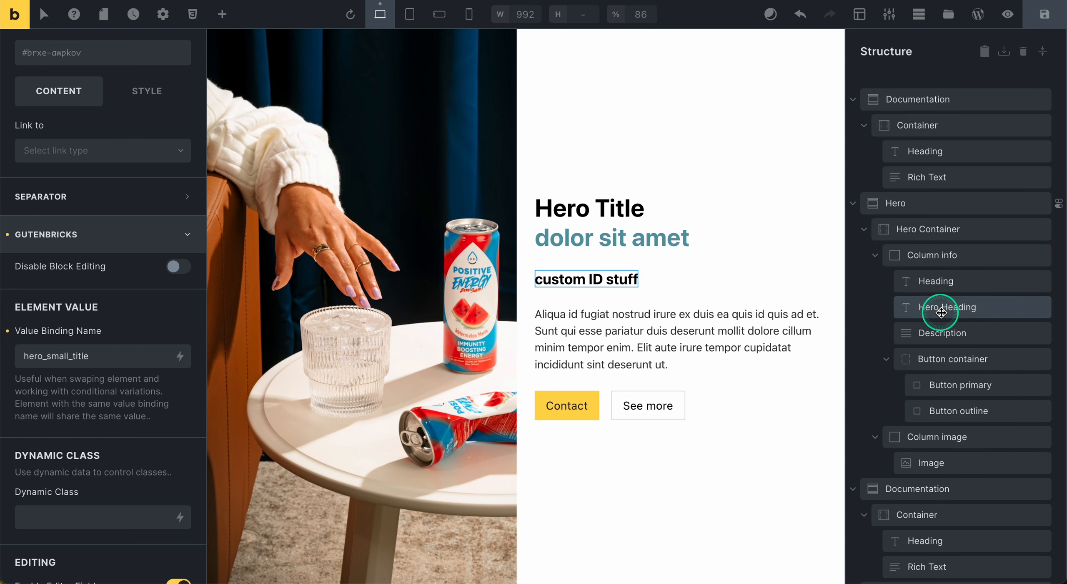
pyautogui.click(955, 305)
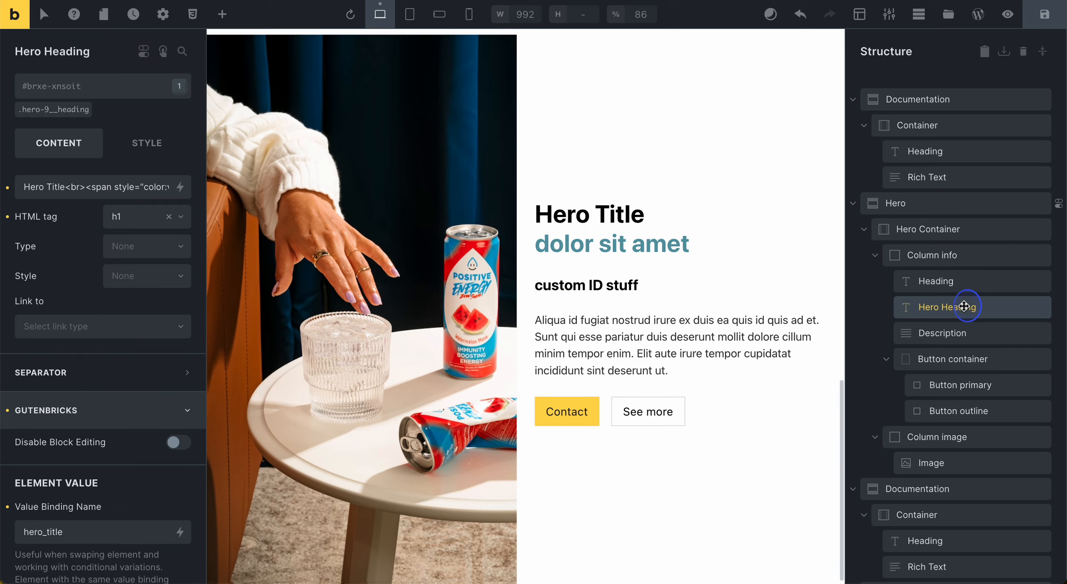
pyautogui.scroll(3, 579, 230)
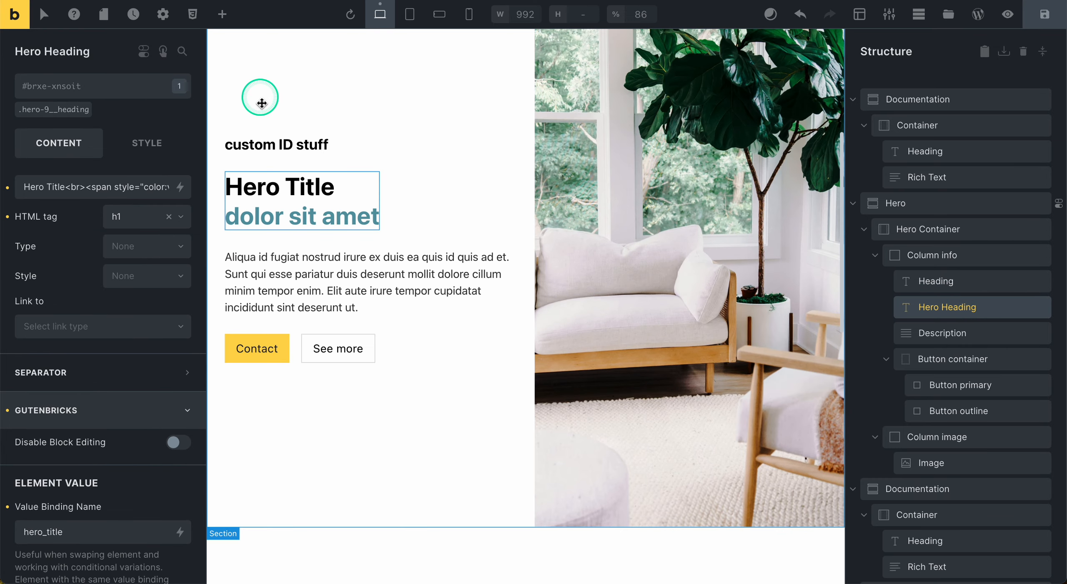
pyautogui.click(275, 141)
pyautogui.scroll(-1, 35, 505)
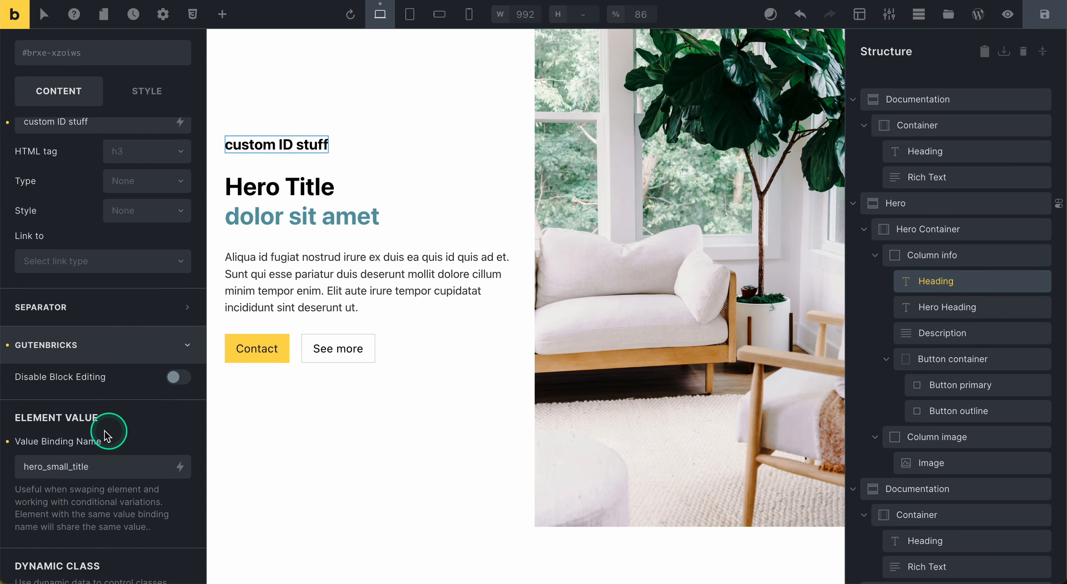
# - Save the Bricks template, switch to the WordPress block editor and reload the page
pyautogui.click(1041, 20)
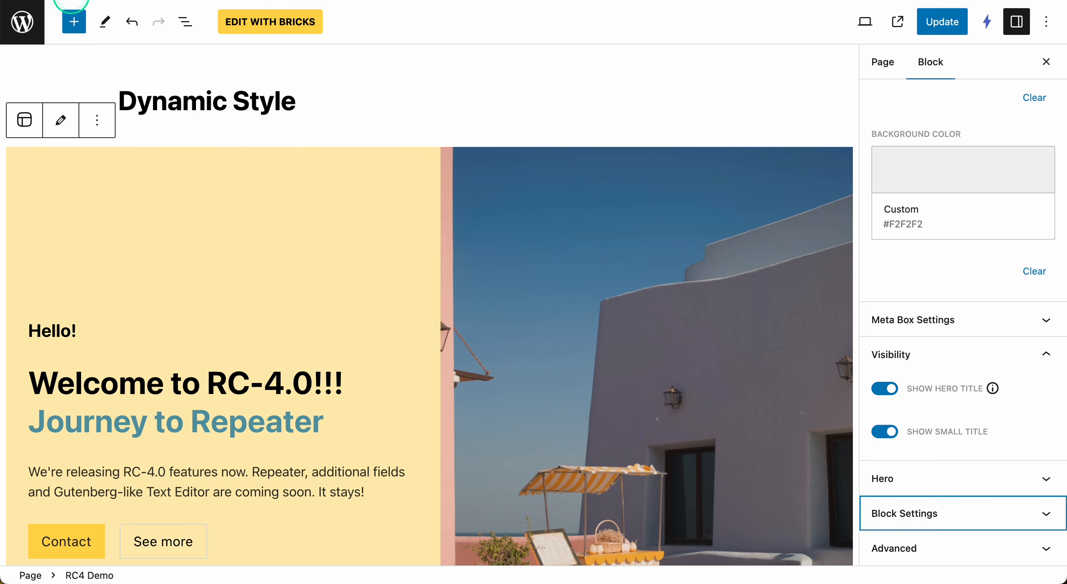
pyautogui.click(451, 130)
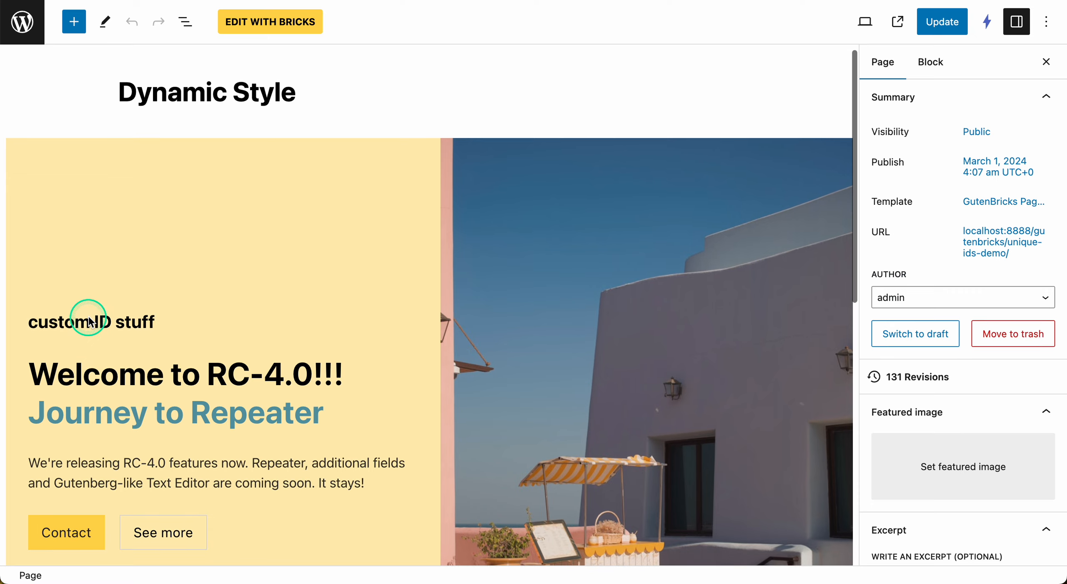
# - Replace the RC4 Demo block's small heading text with "Hello!!! Again!" and update the page
pyautogui.scroll(-2, 88, 317)
pyautogui.click(92, 238)
pyautogui.scroll(-3, 284, 309)
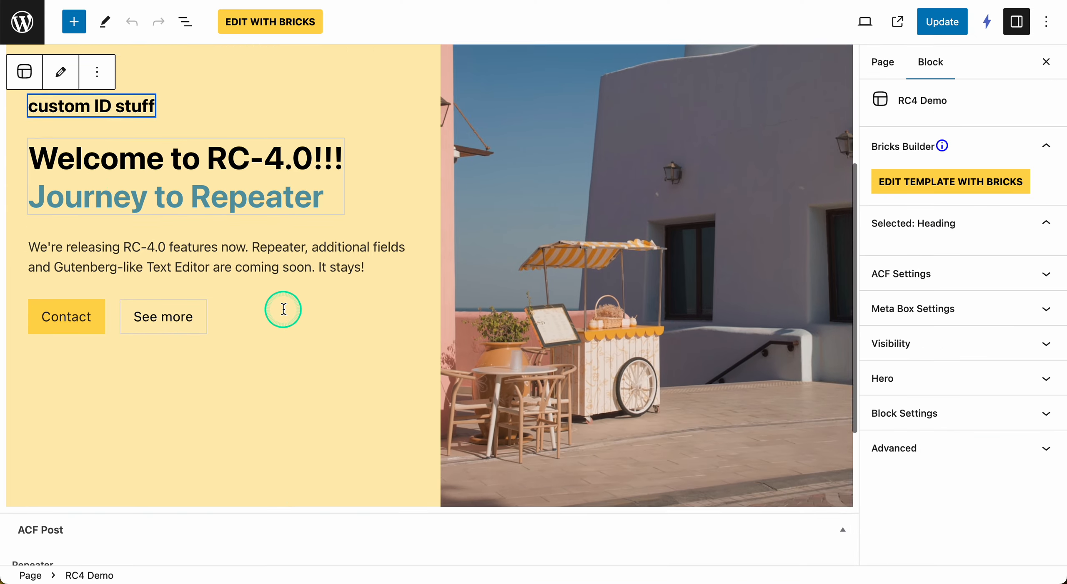
pyautogui.scroll(2, 284, 309)
pyautogui.press('super+a')
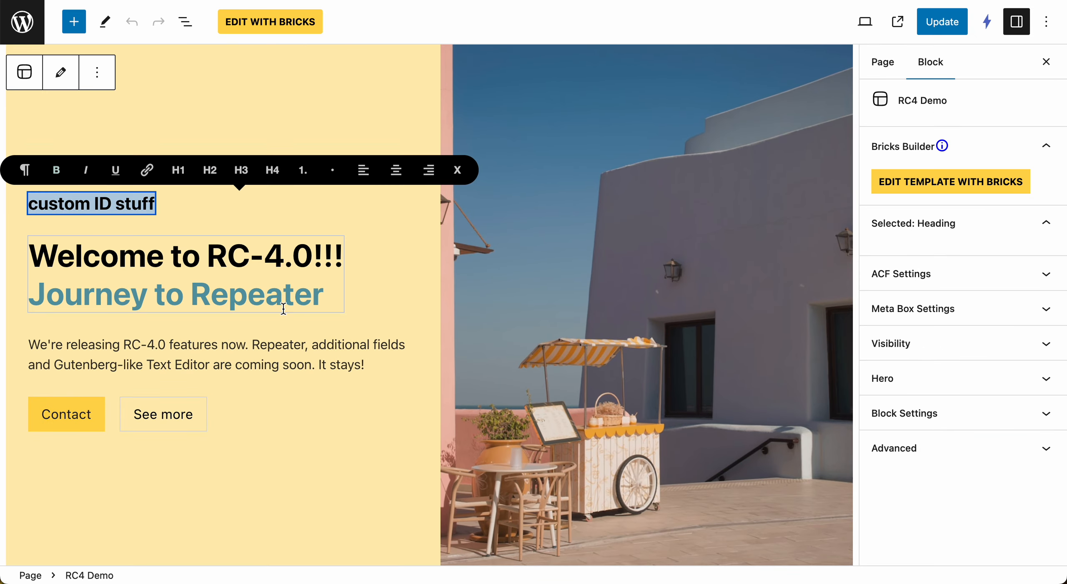
pyautogui.write('Hello!!!')
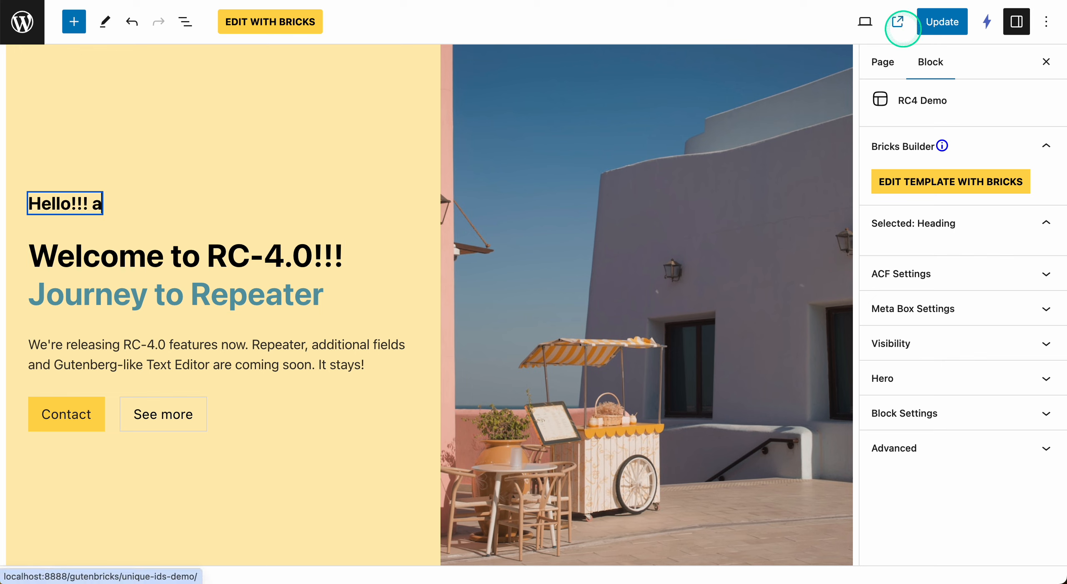
pyautogui.write(' Again!')
pyautogui.click(938, 24)
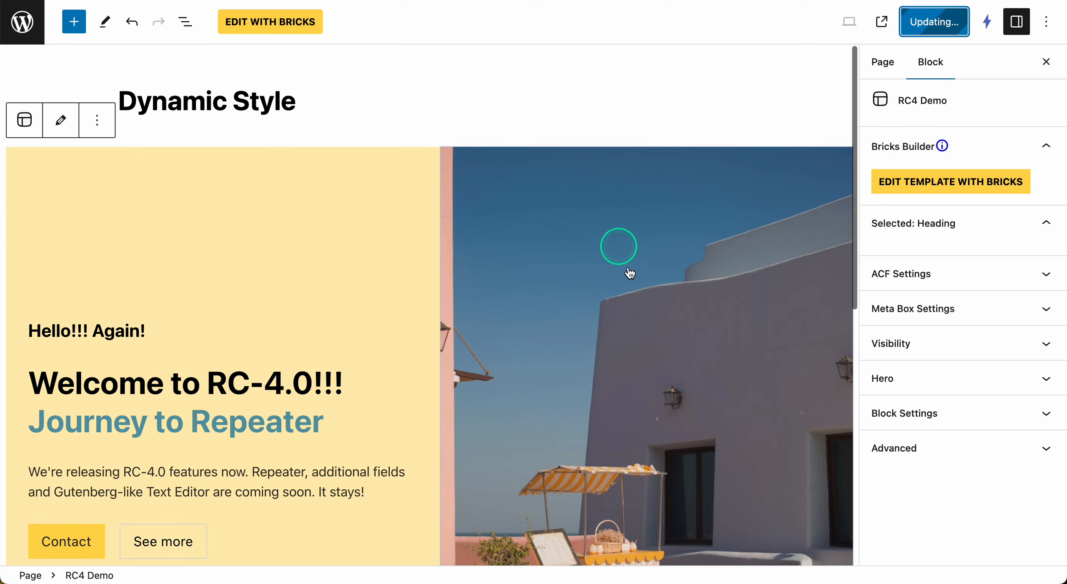
# - Set the RC4 Demo block's ACF layout to Layout 2
pyautogui.click(1001, 274)
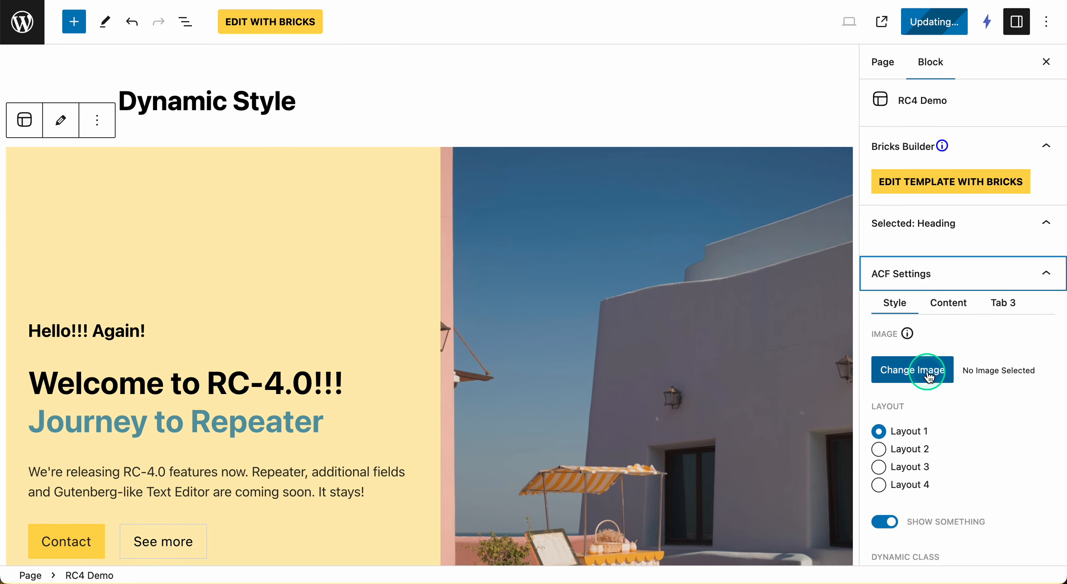
pyautogui.click(907, 449)
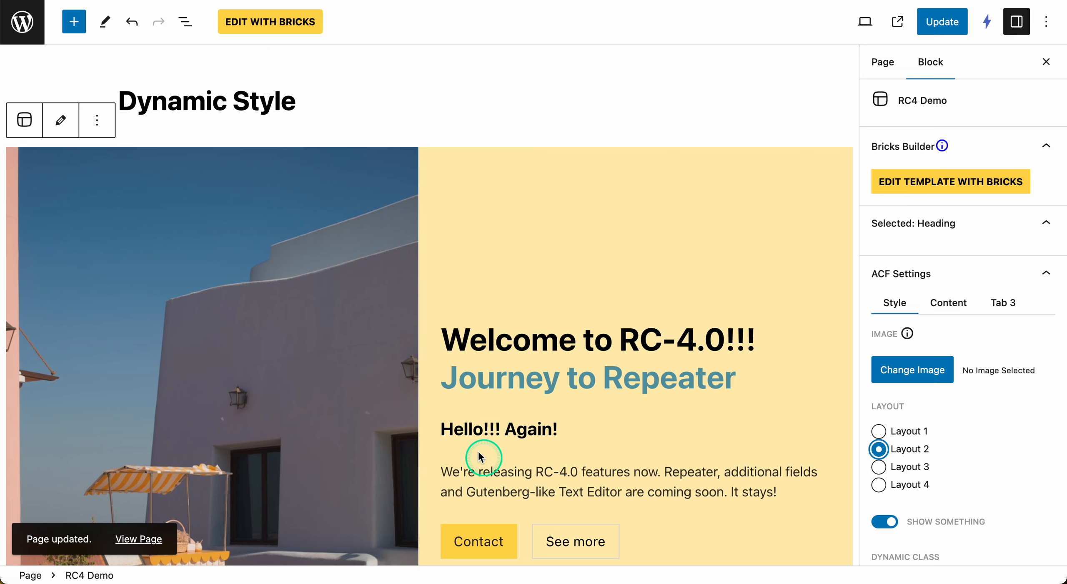
pyautogui.scroll(-1, 482, 457)
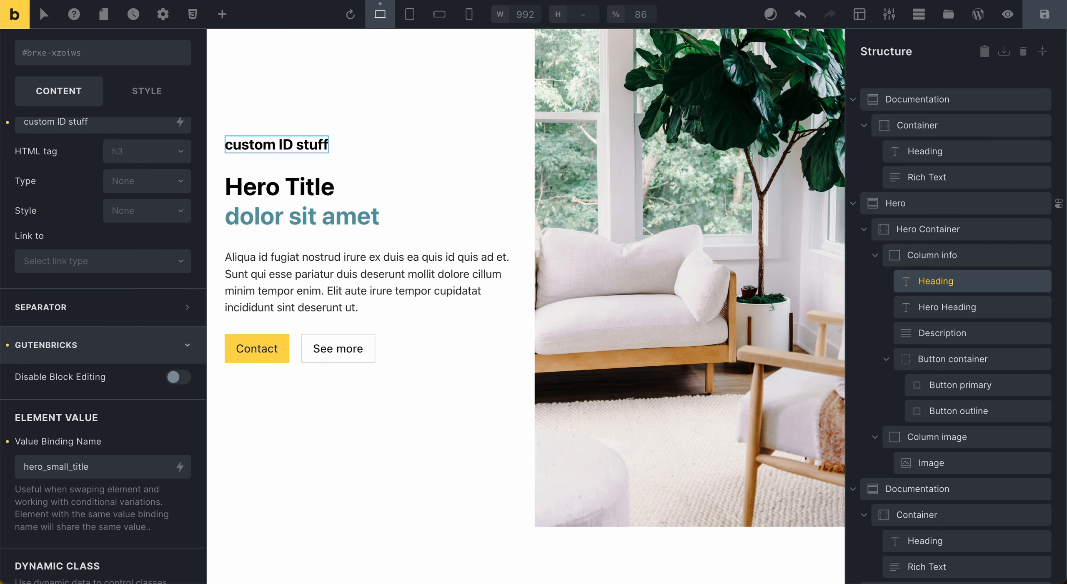
# - Switch back to the Bricks builder and compare the small heading's position in both Hero variations
pyautogui.scroll(-8, 429, 231)
pyautogui.scroll(-3, 428, 235)
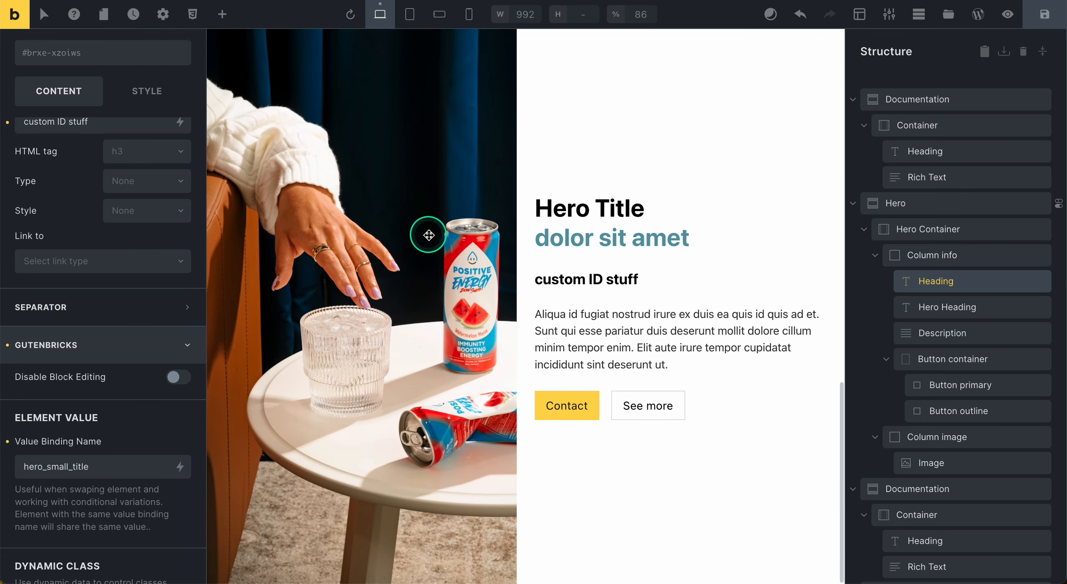
pyautogui.scroll(12, 428, 235)
pyautogui.scroll(-11, 425, 236)
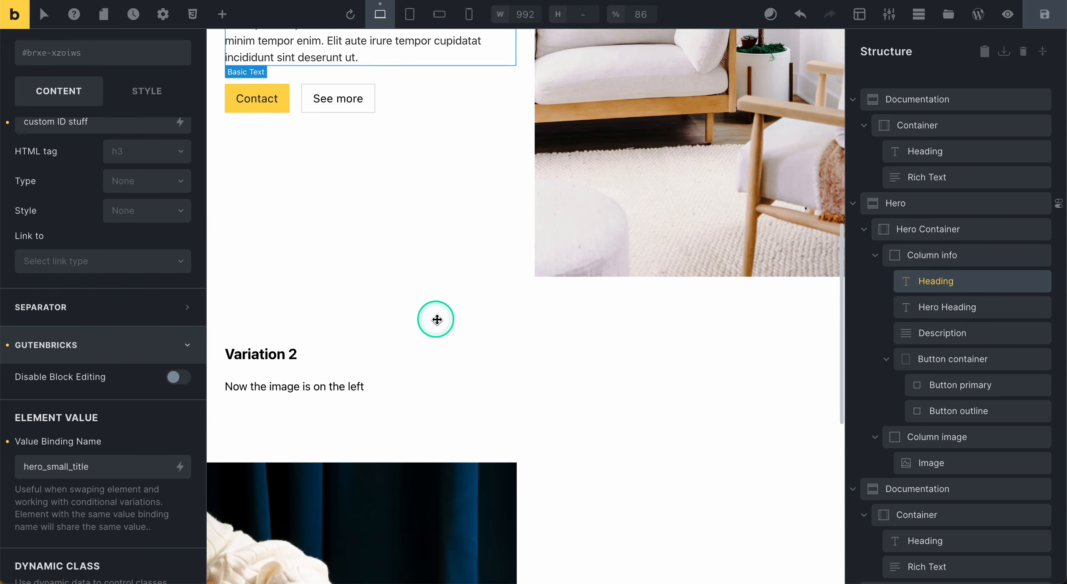
pyautogui.scroll(4, 436, 317)
pyautogui.scroll(-2, 436, 317)
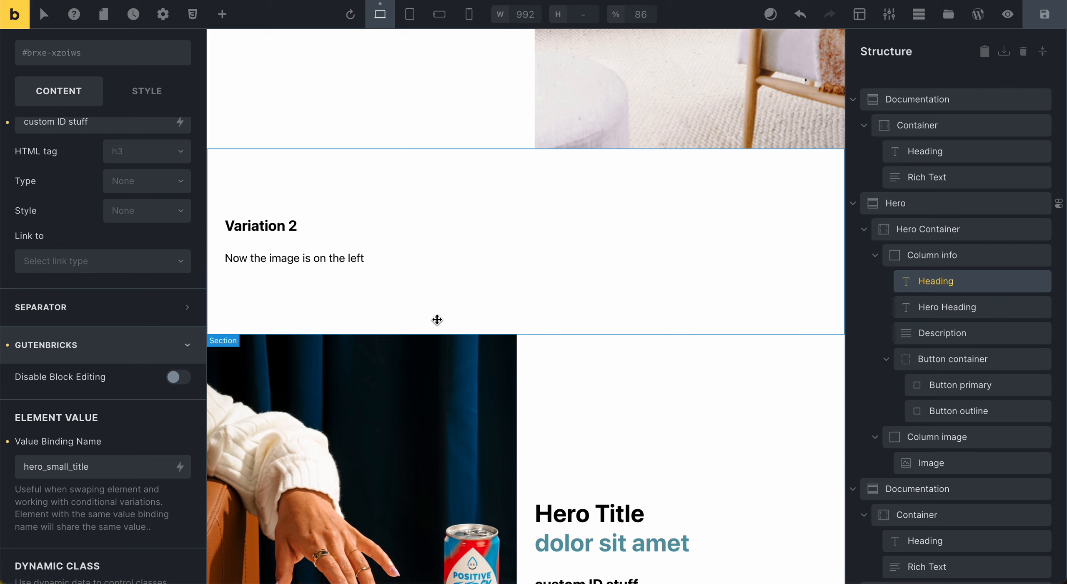
pyautogui.press('super+shift+5')
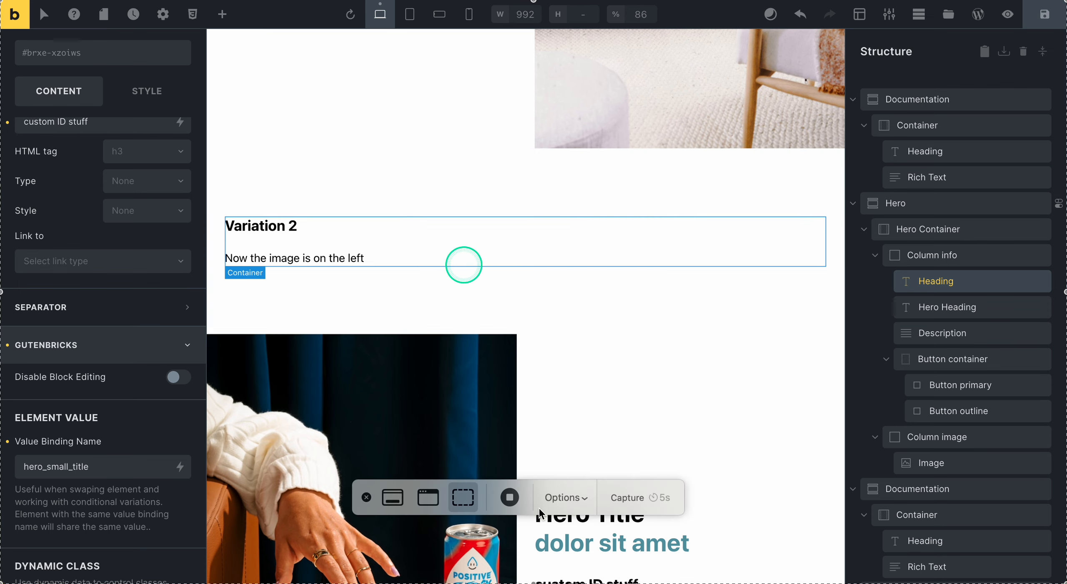